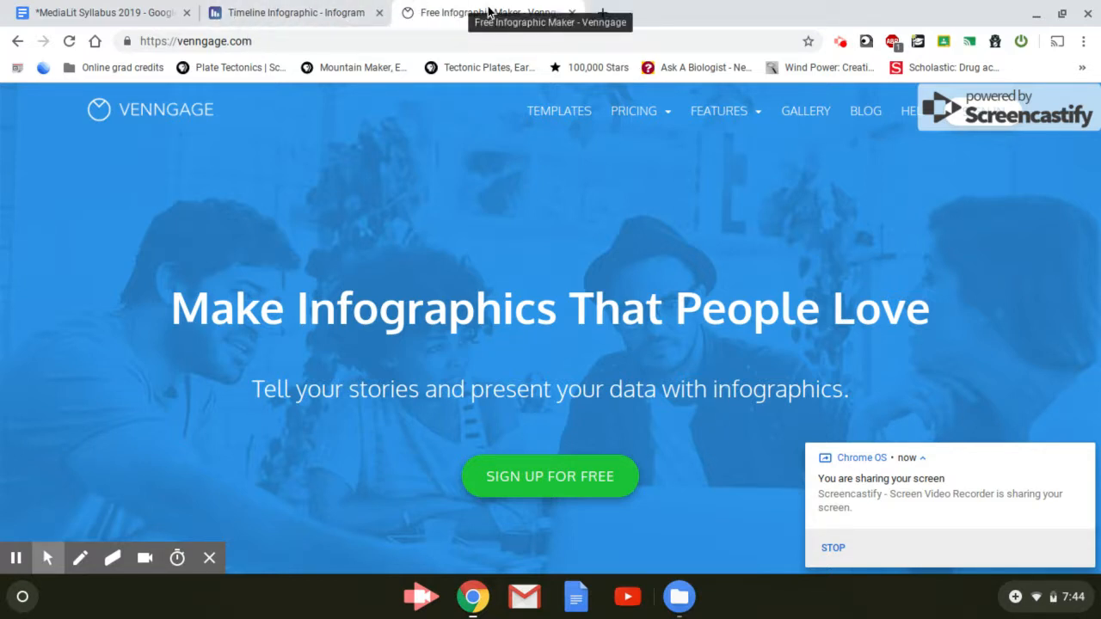
Step: Close the Venngage page and search the web for "inforgram" on a new page
click(571, 12)
click(409, 13)
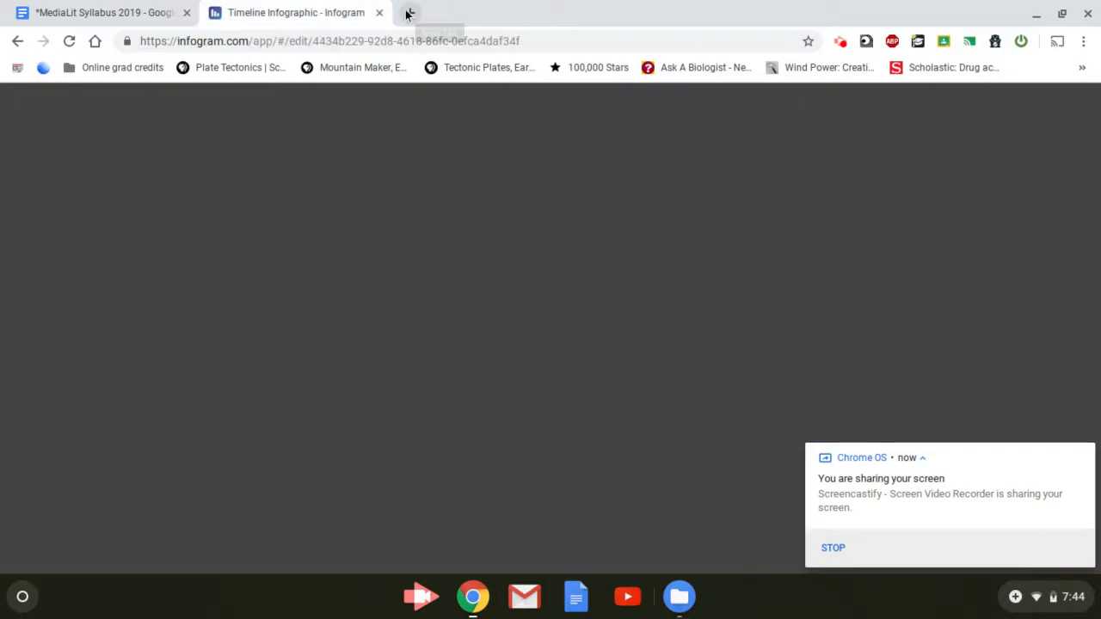
text(inforgram)
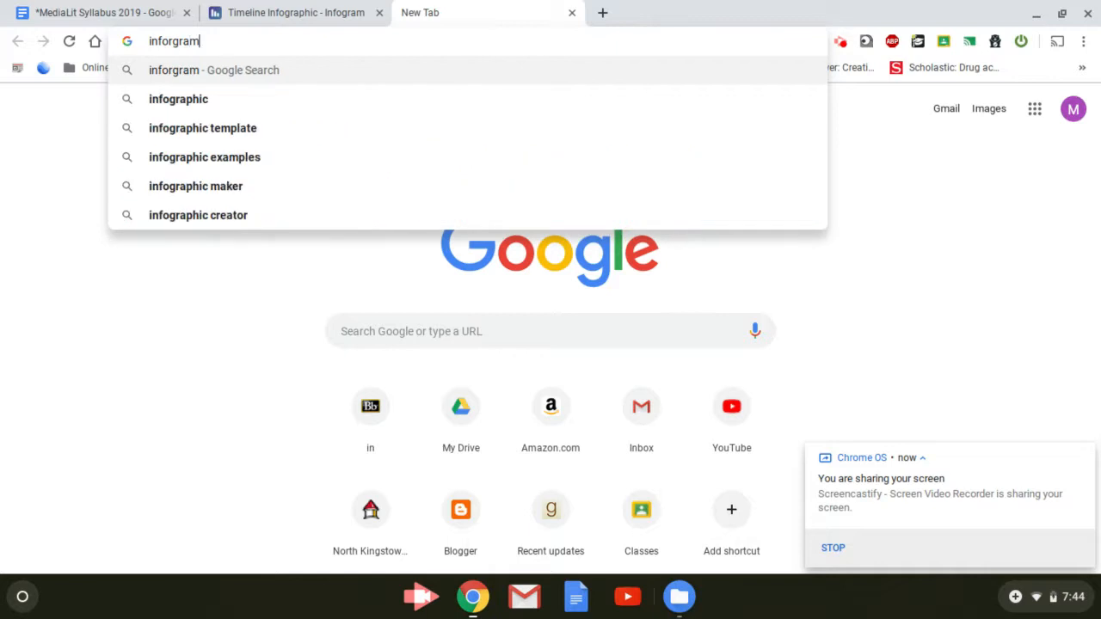
key(Return)
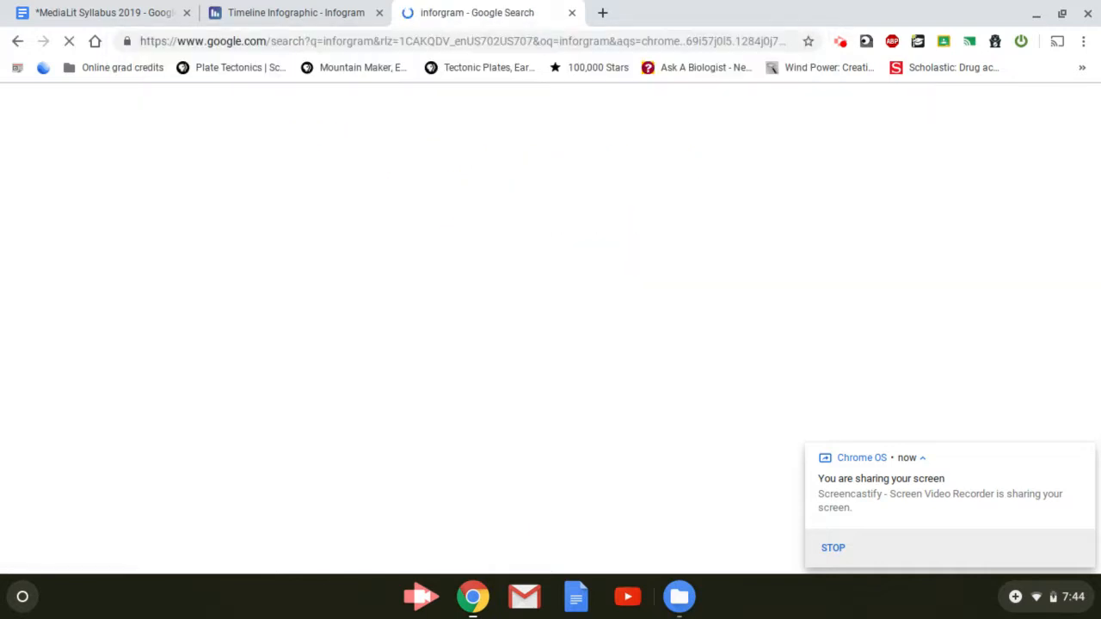
click(1083, 456)
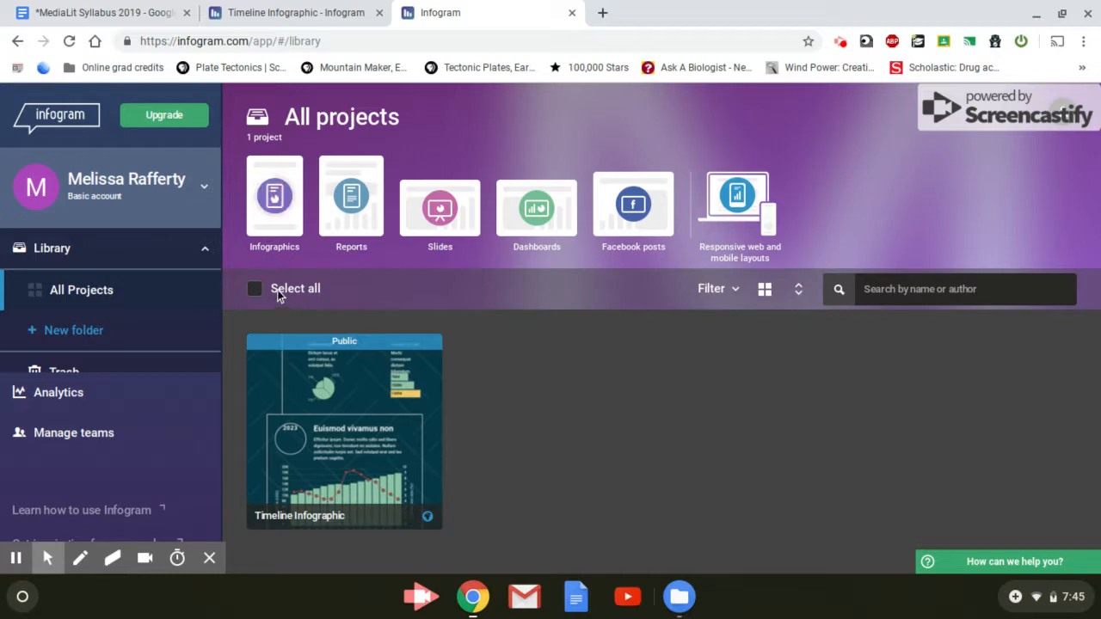
Step: Open the infographics template library and examine the available designs, including which ones require an upgrade
click(268, 188)
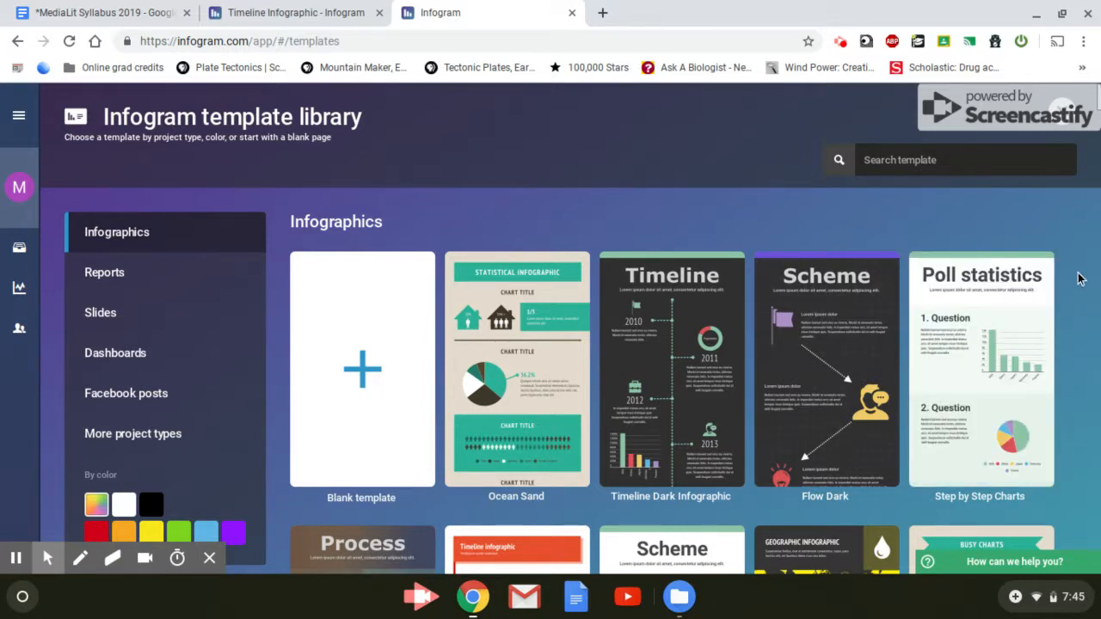
mouse_move(947, 369)
scroll(1081, 390, down, 4)
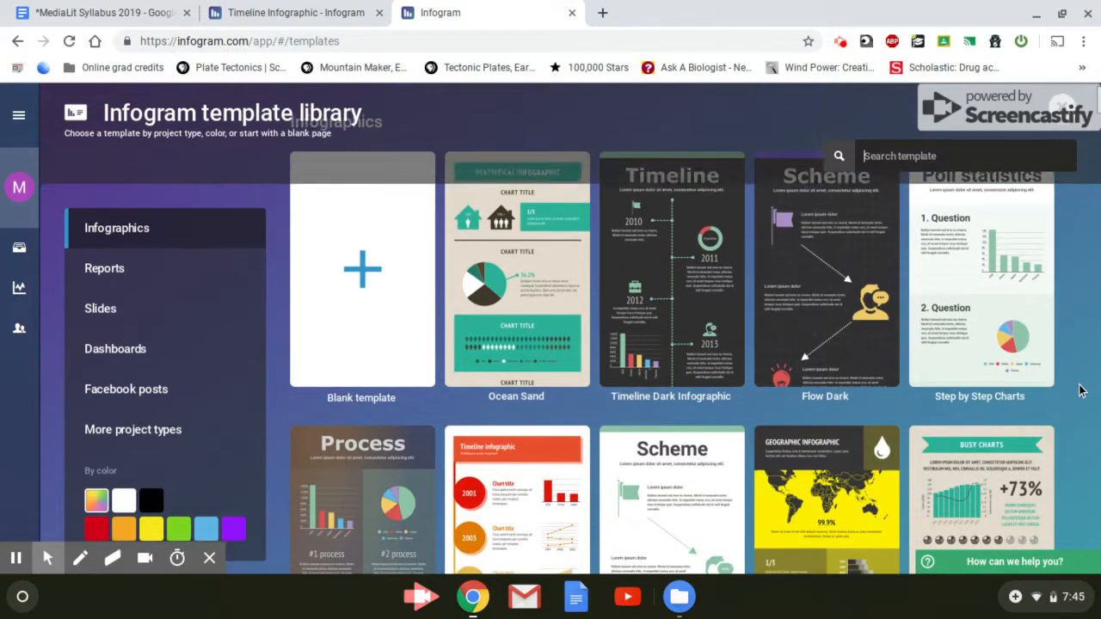
scroll(672, 340, down, 6)
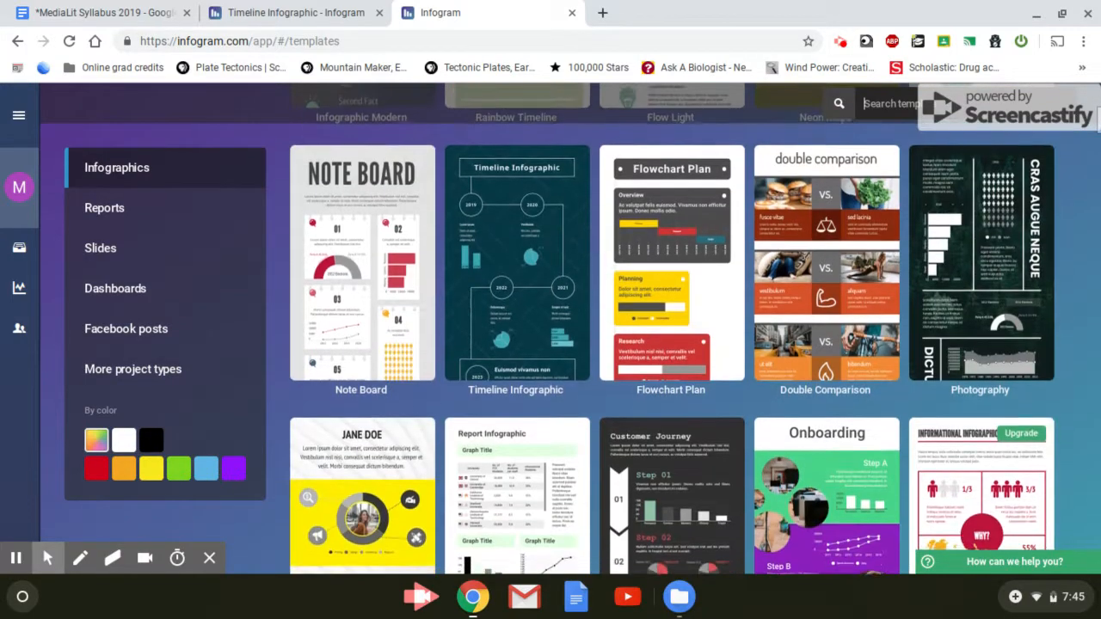
scroll(672, 340, down, 3)
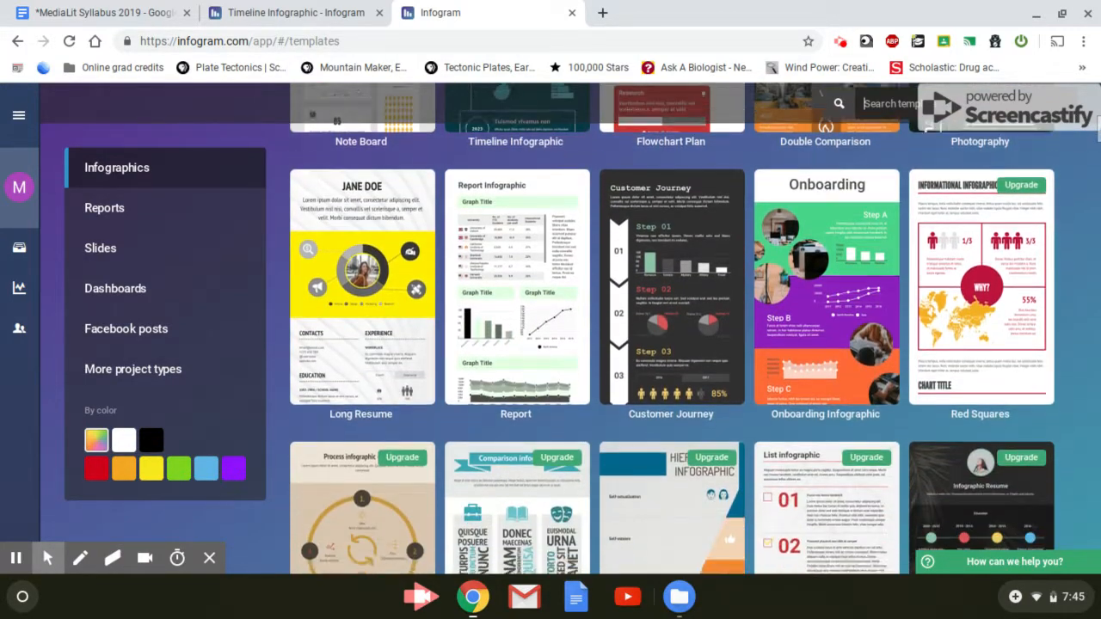
scroll(672, 340, up, 2)
scroll(672, 340, up, 8)
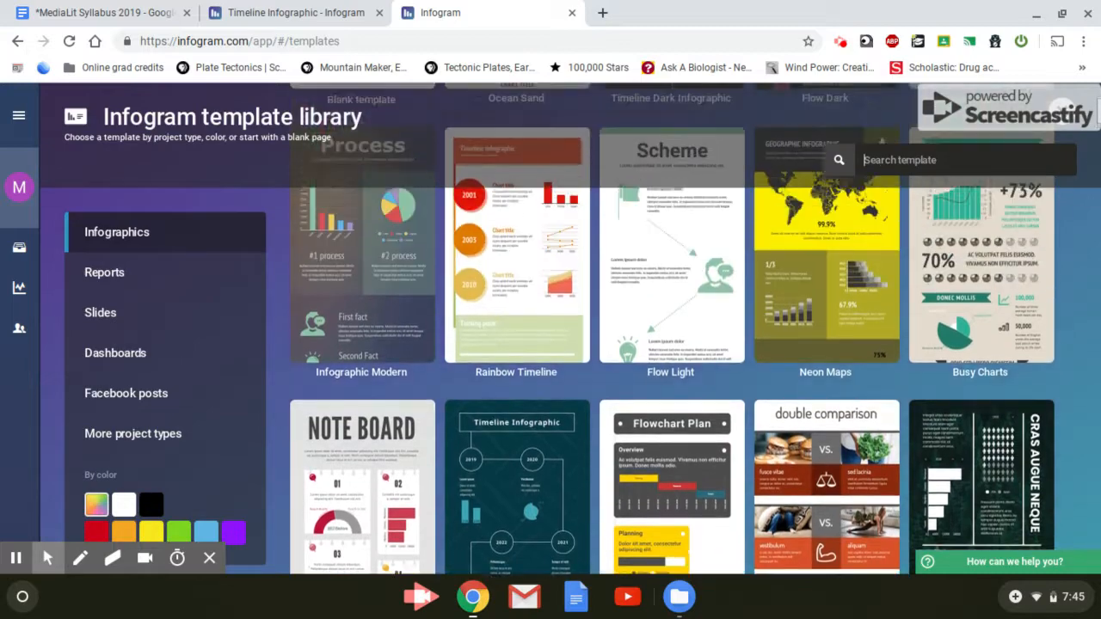
scroll(1012, 273, down, 8)
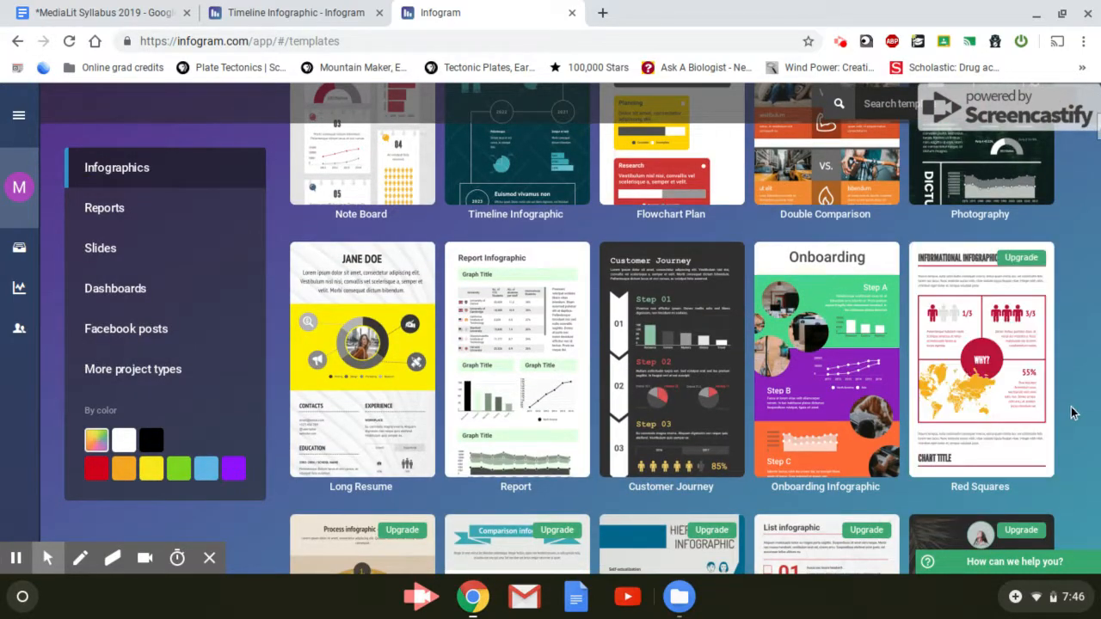
scroll(1073, 413, down, 5)
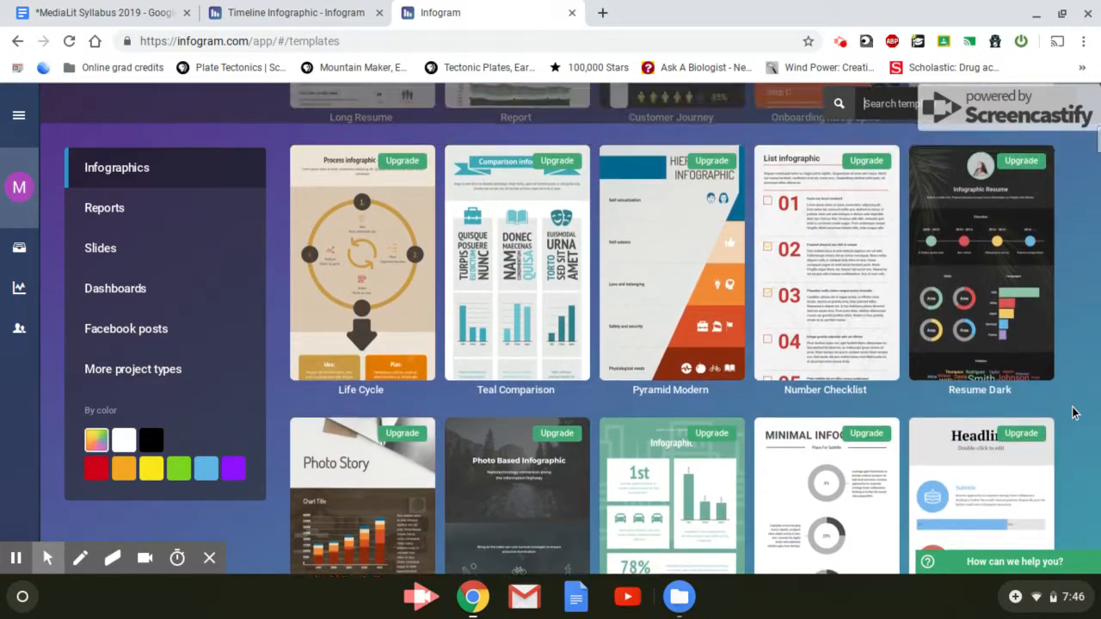
scroll(524, 292, up, 12)
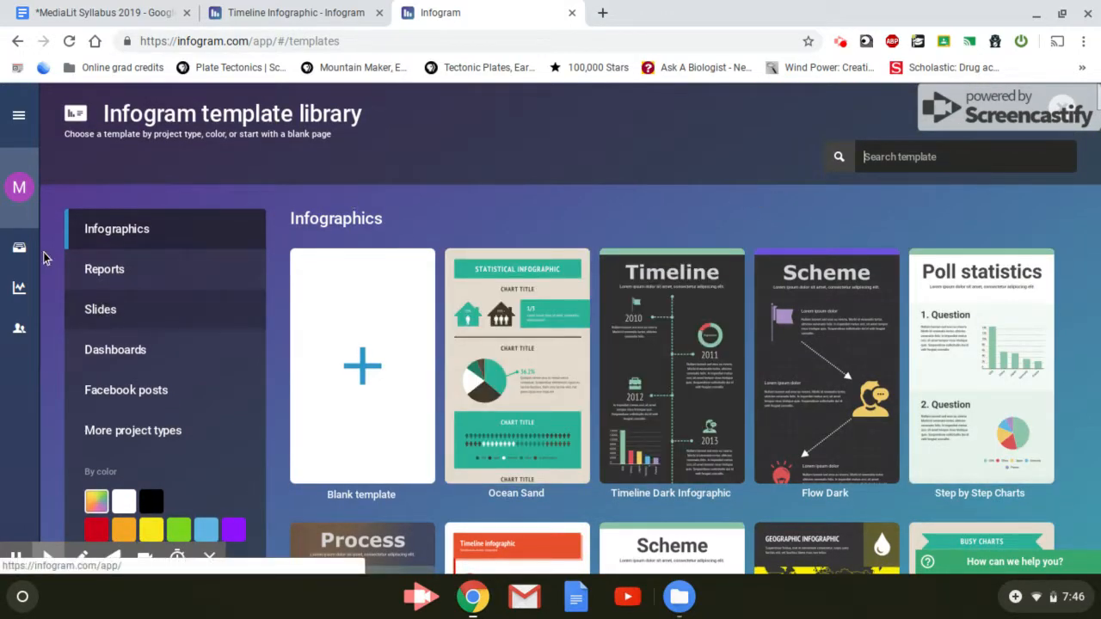
Step: Examine the paid Infogram upgrade plans and their features, and close that page to return to the Timeline Infographic project
click(19, 130)
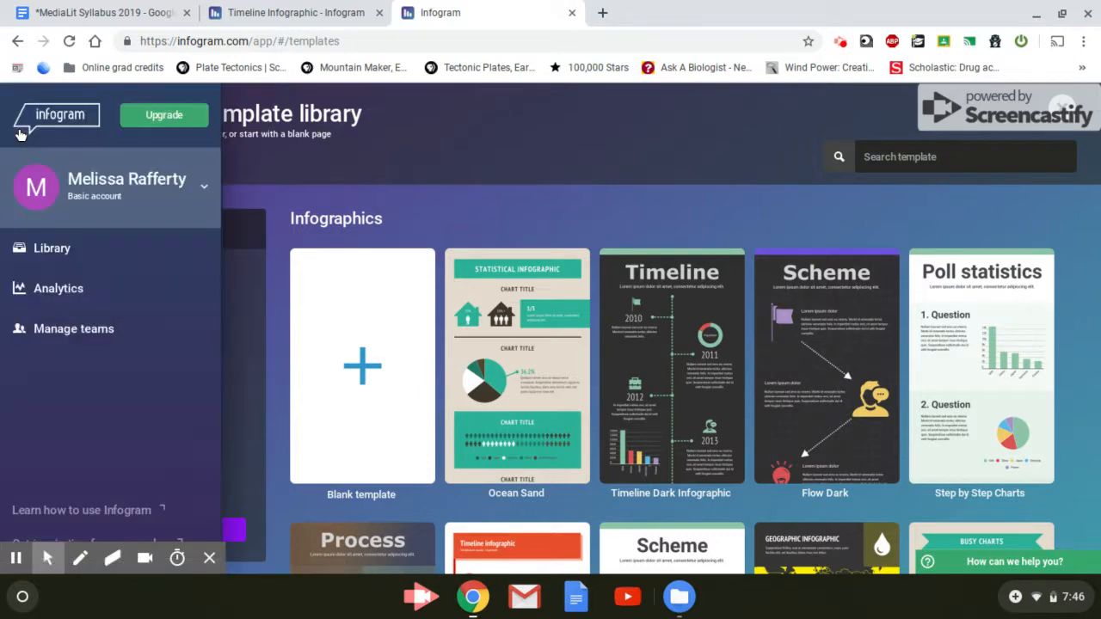
click(153, 121)
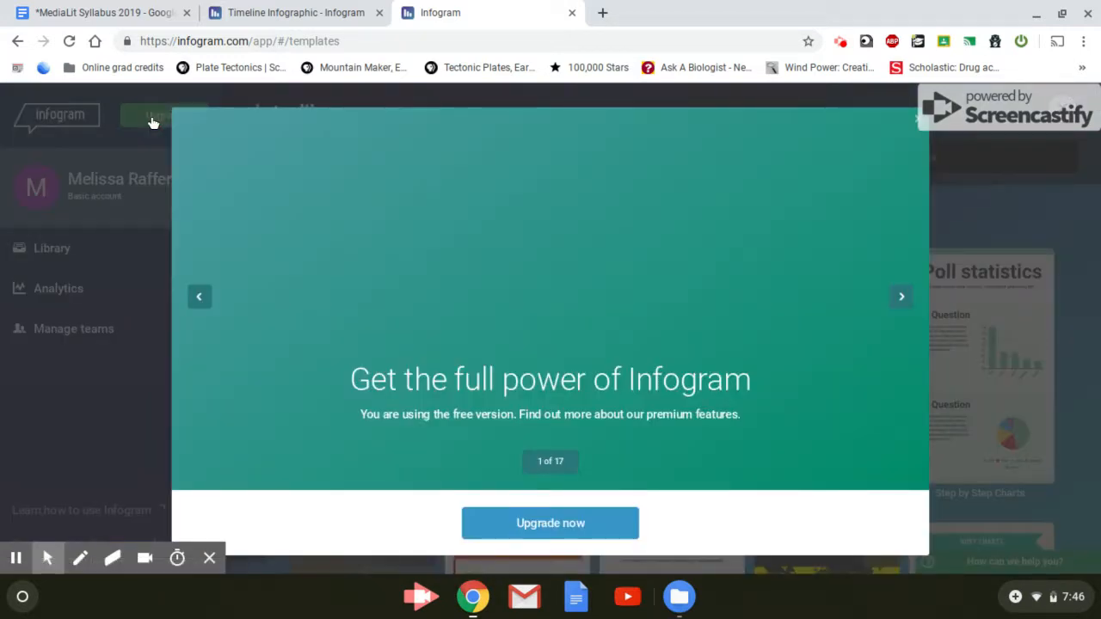
click(555, 524)
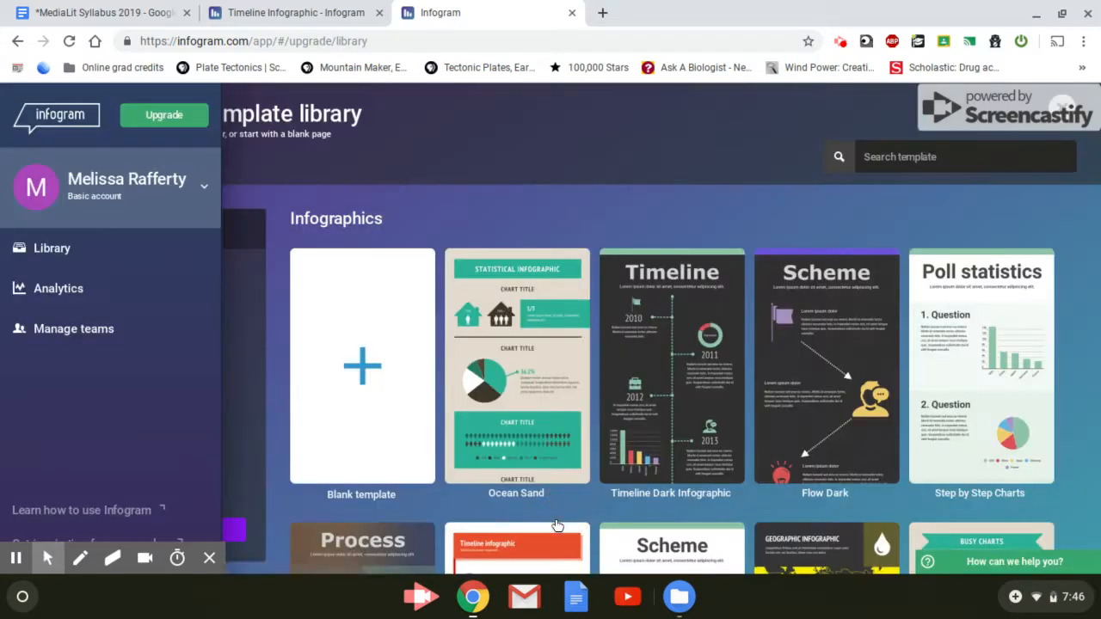
scroll(264, 453, down, 3)
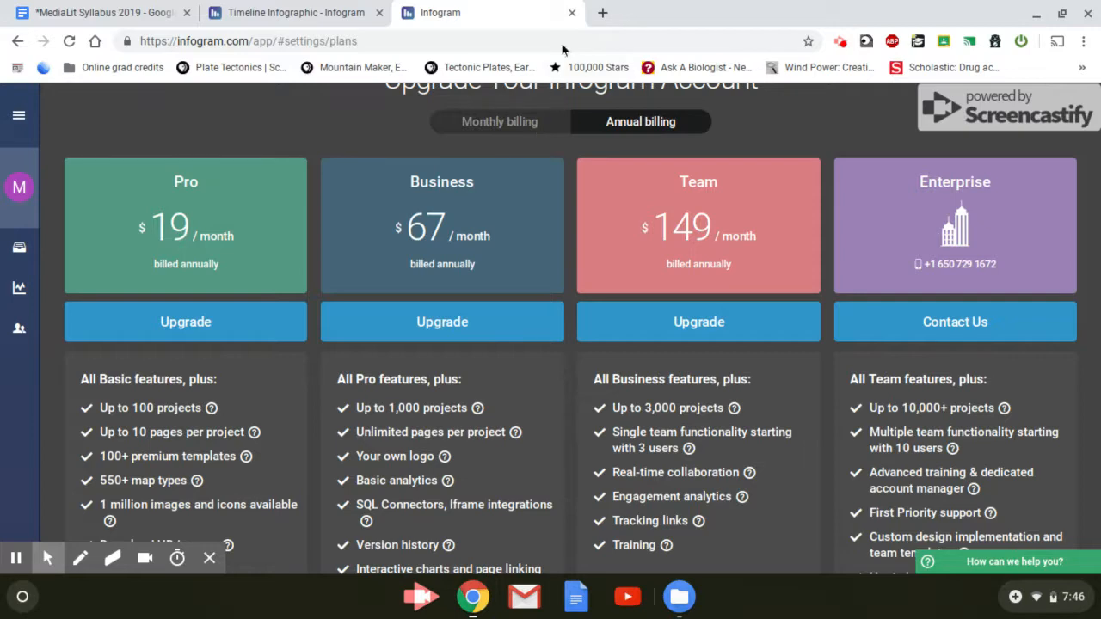
click(572, 13)
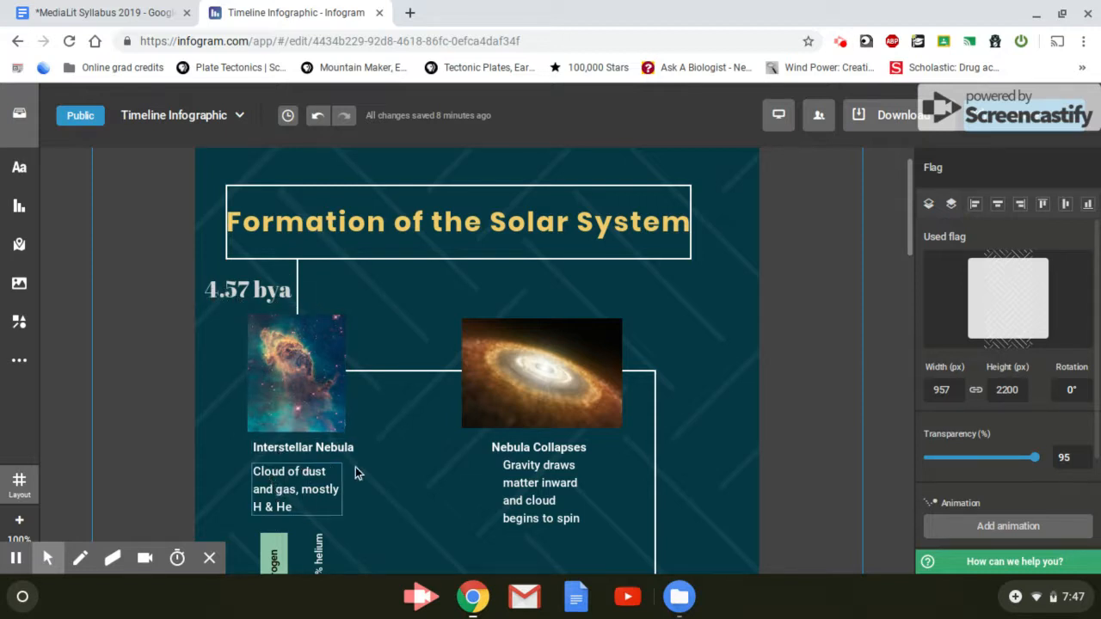
Step: Open the data of the column chart under Interstellar Nebula and set the Hydrogen row's value to "70% hydrogen"
scroll(362, 463, down, 2)
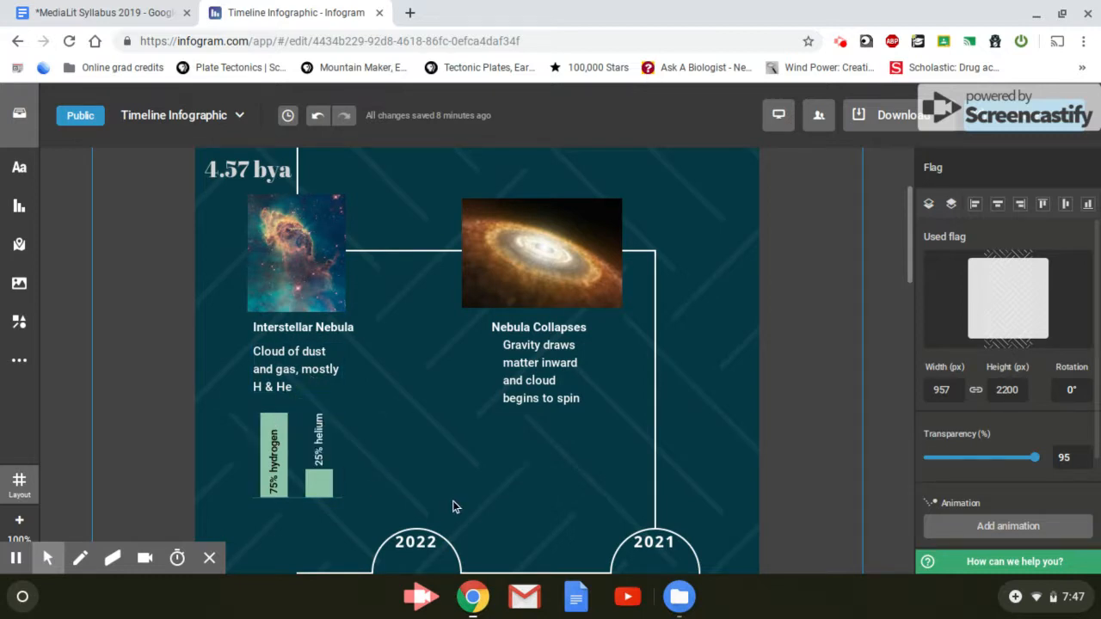
mouse_move(272, 462)
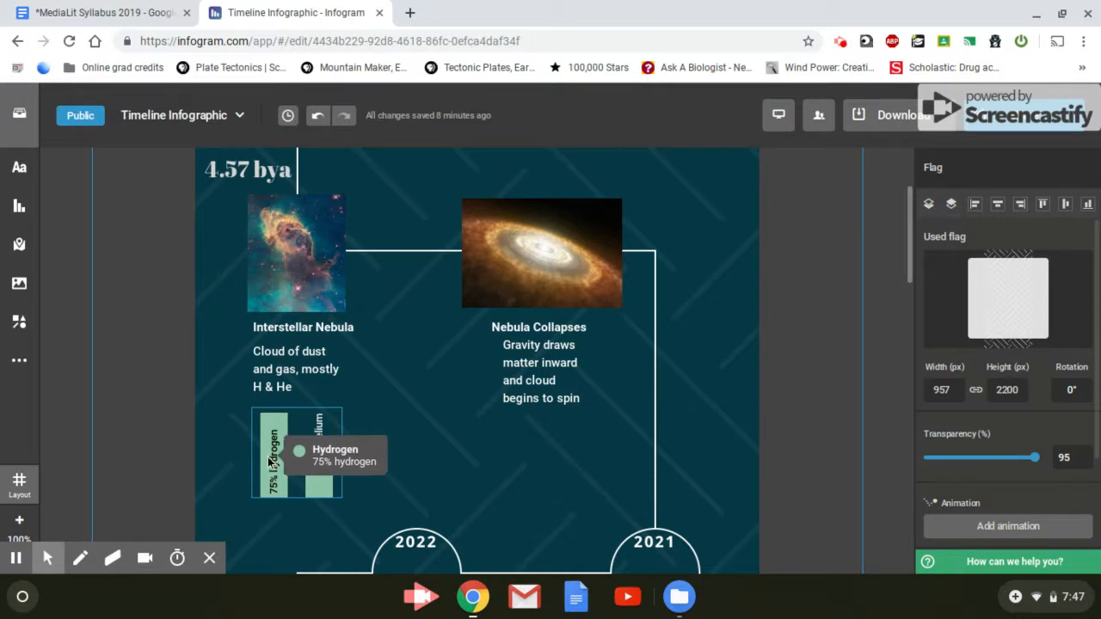
click(271, 462)
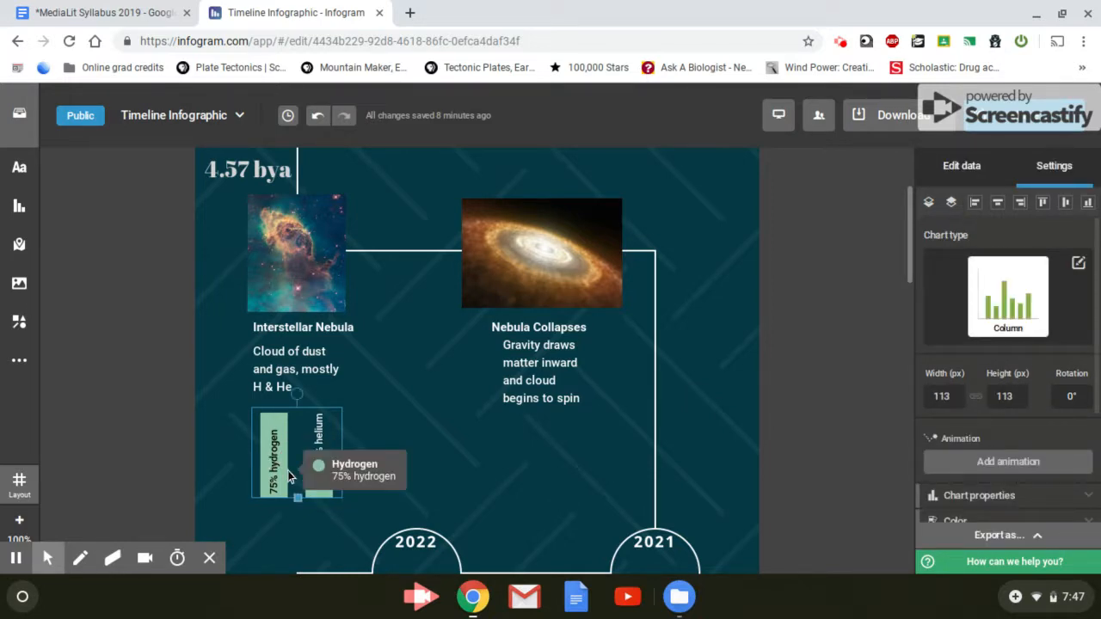
double_click(288, 476)
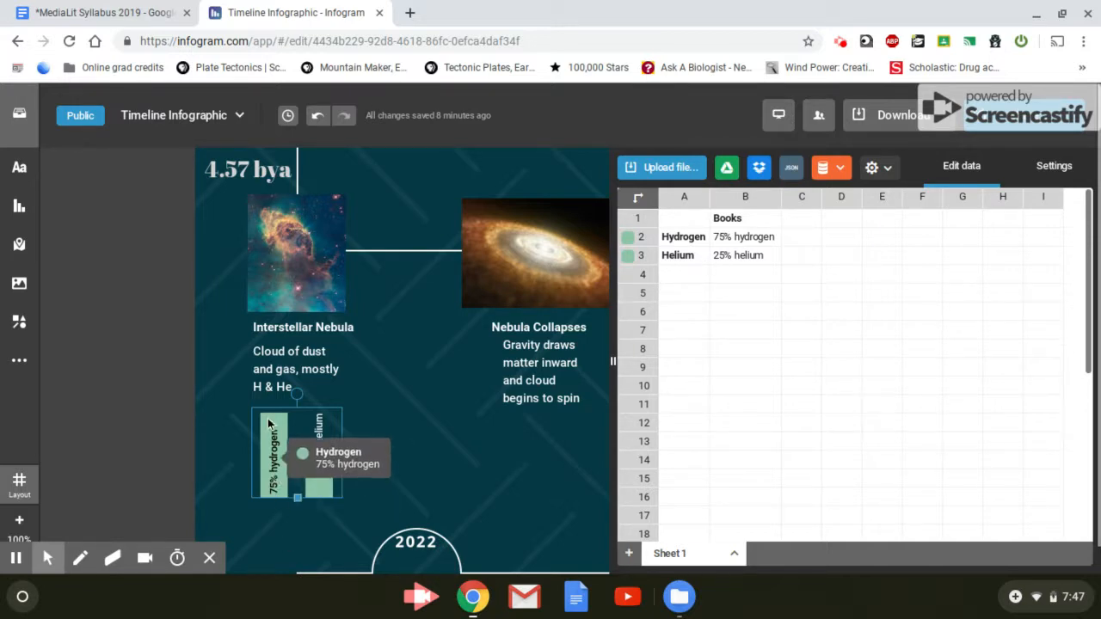
click(727, 241)
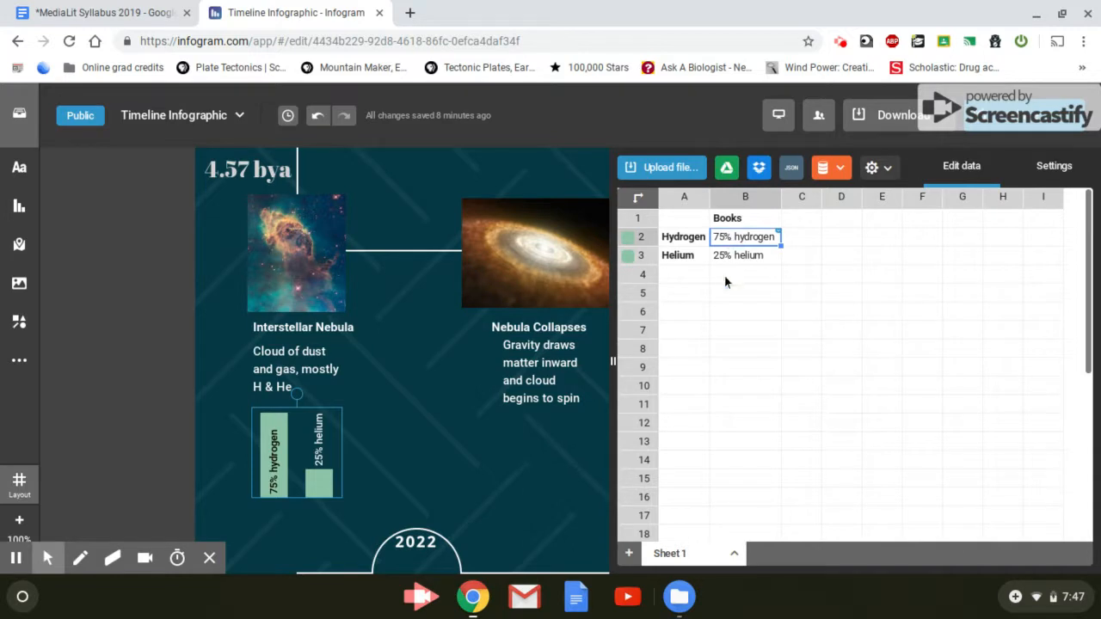
click(725, 283)
double_click(724, 237)
key(BackSpace)
text(0)
Step: Add "5% other" in cell B4 as a third chart value and close the chart data editor
click(724, 272)
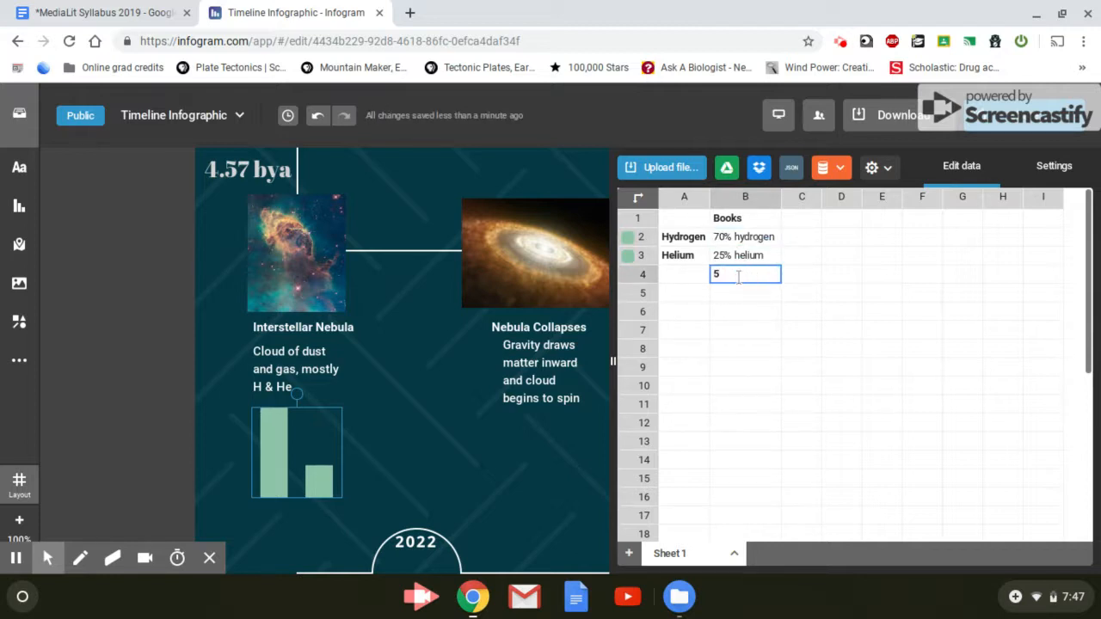
text(% ot)
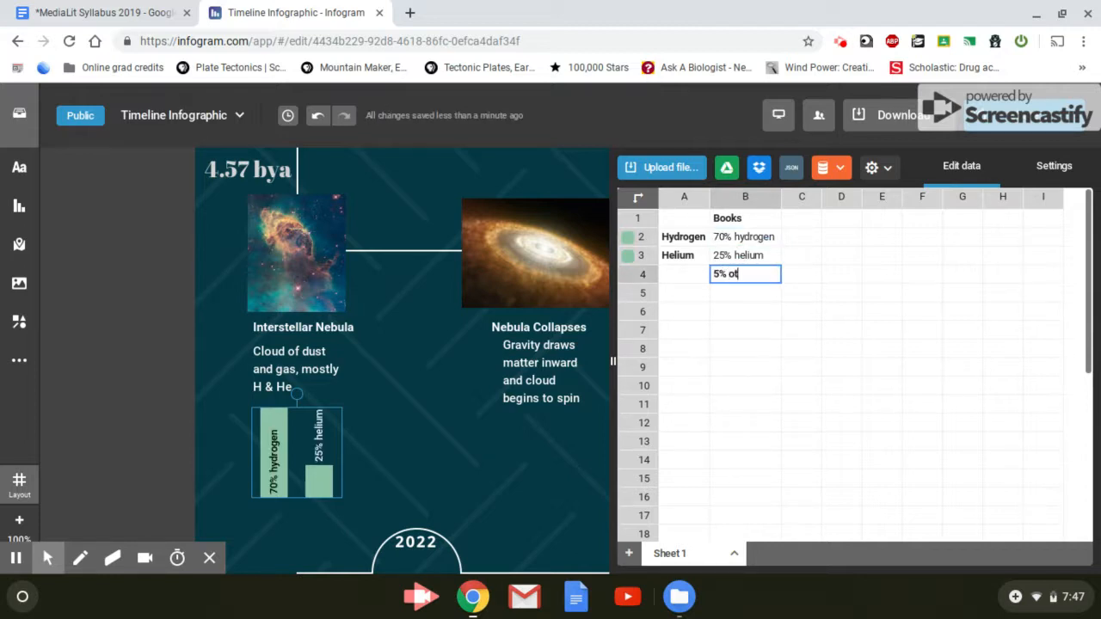
text(her)
click(770, 309)
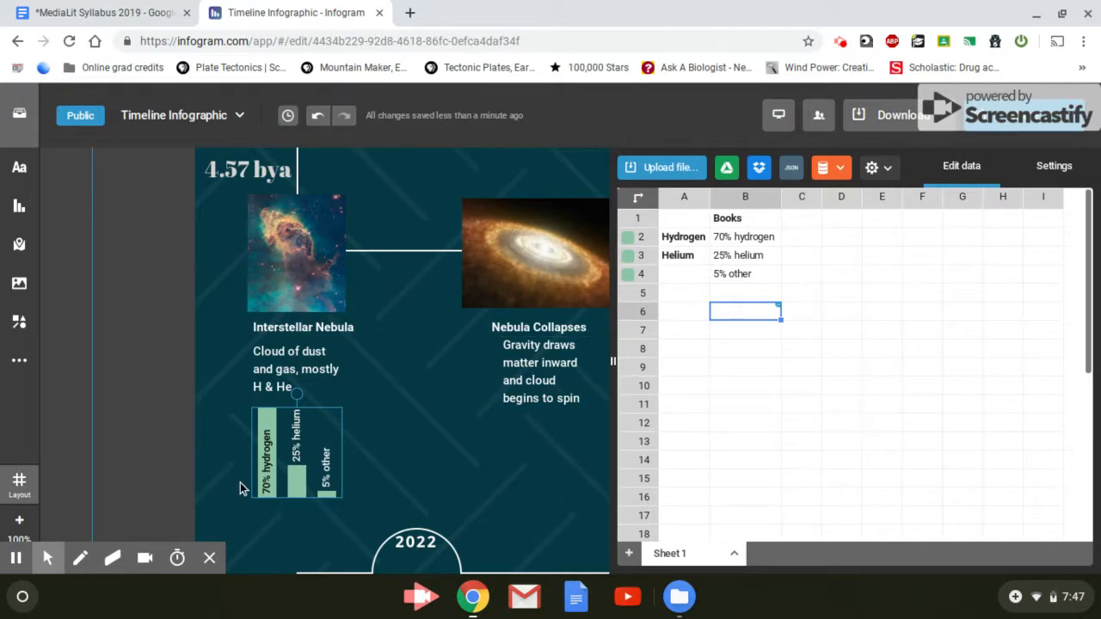
click(479, 423)
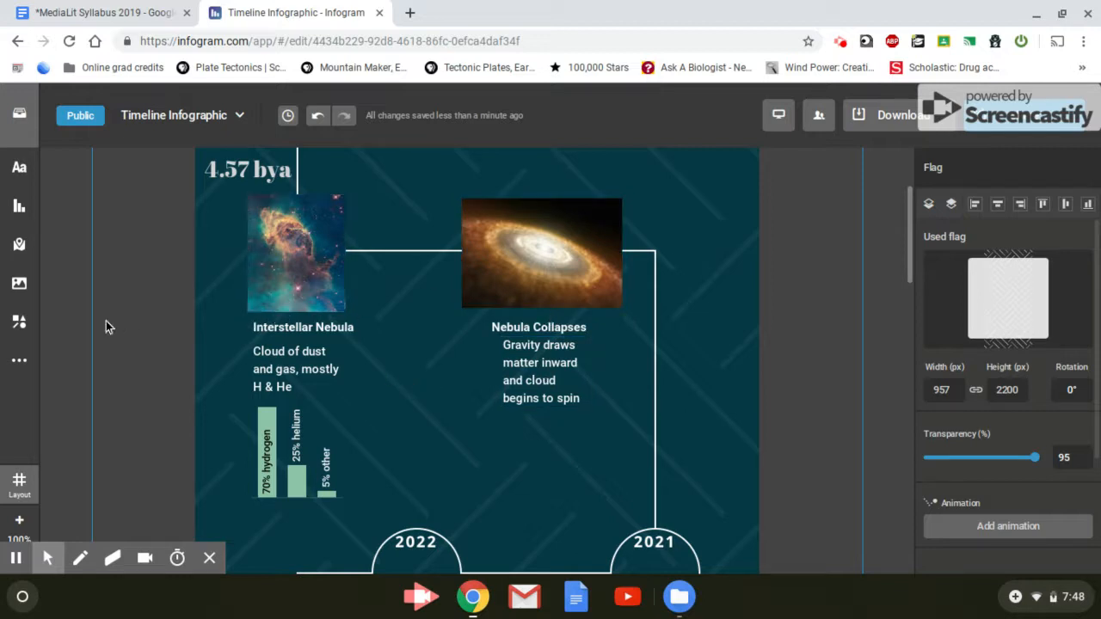
Step: Open the Giphy integration and search it for "pizza dough"
click(17, 360)
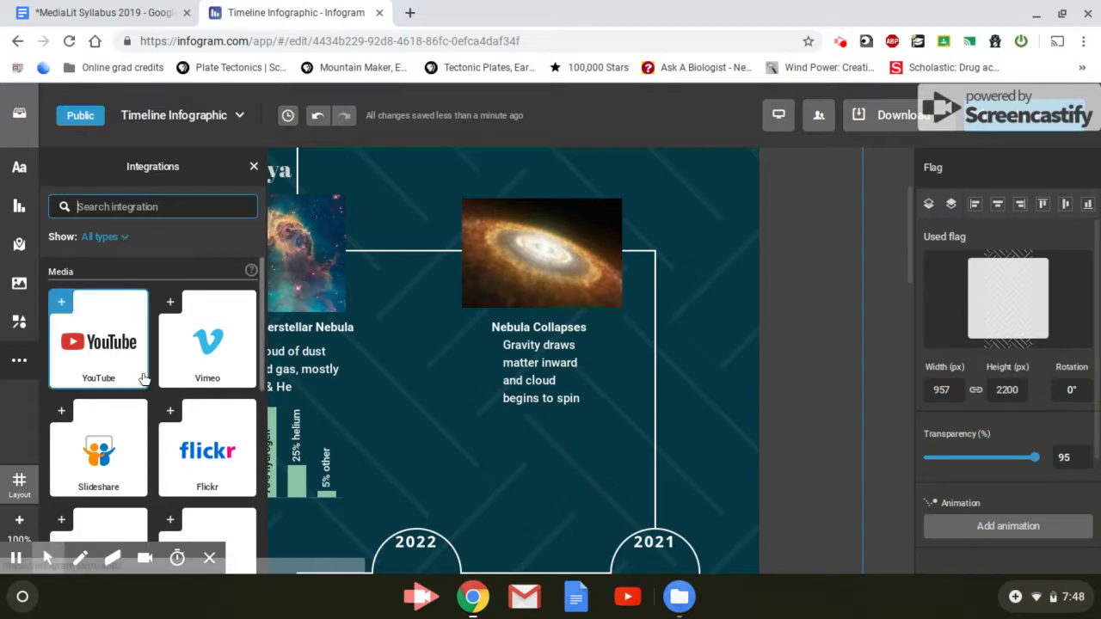
scroll(144, 378, down, 2)
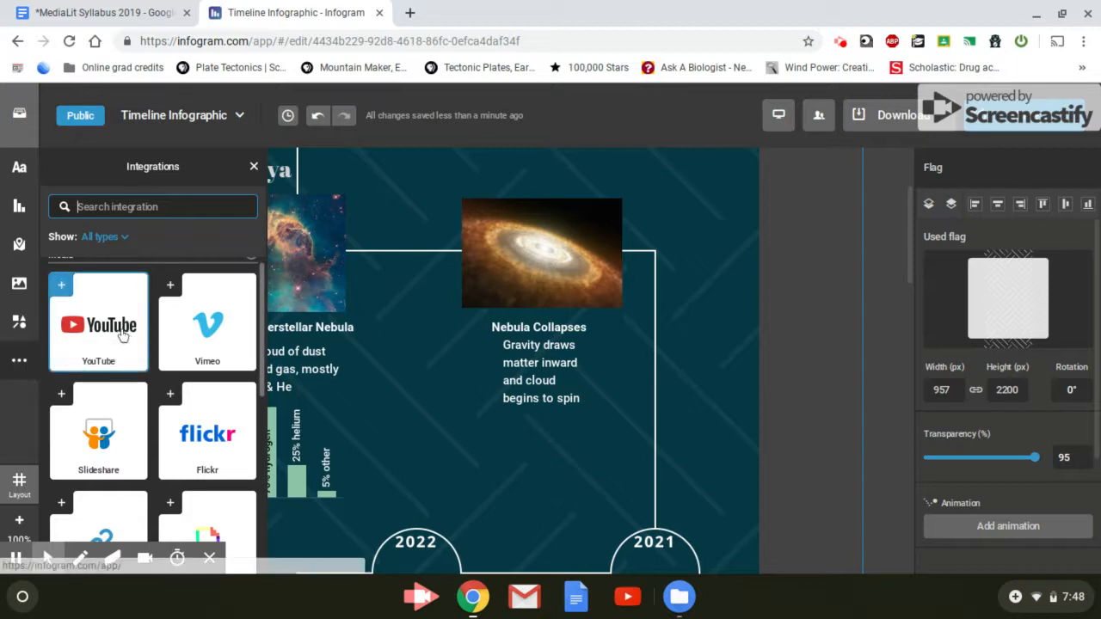
scroll(215, 339, down, 3)
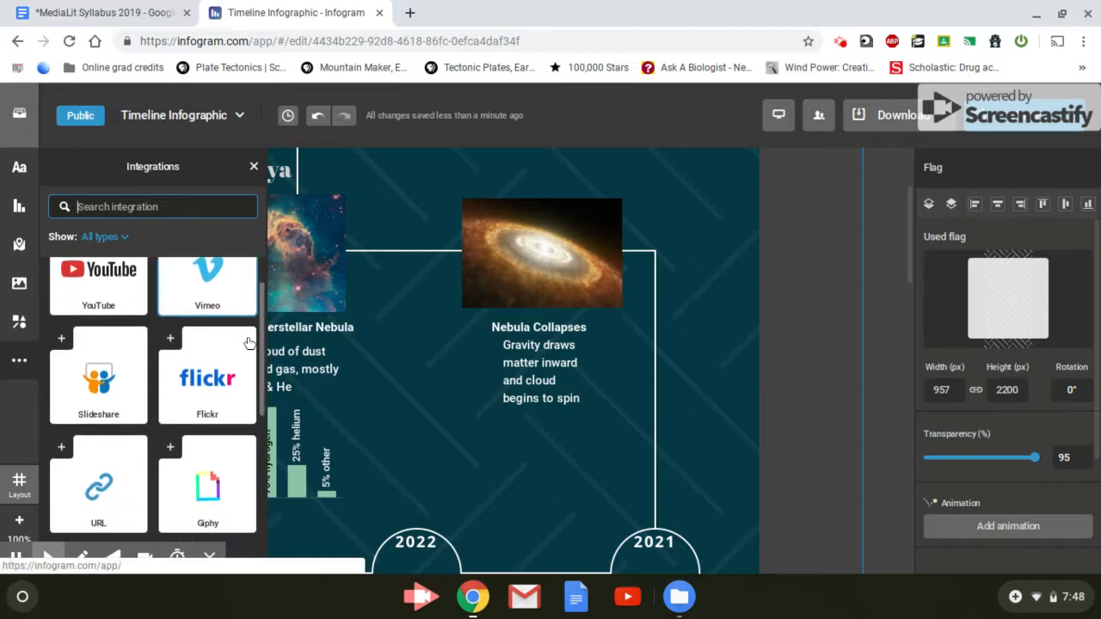
scroll(247, 342, down, 1)
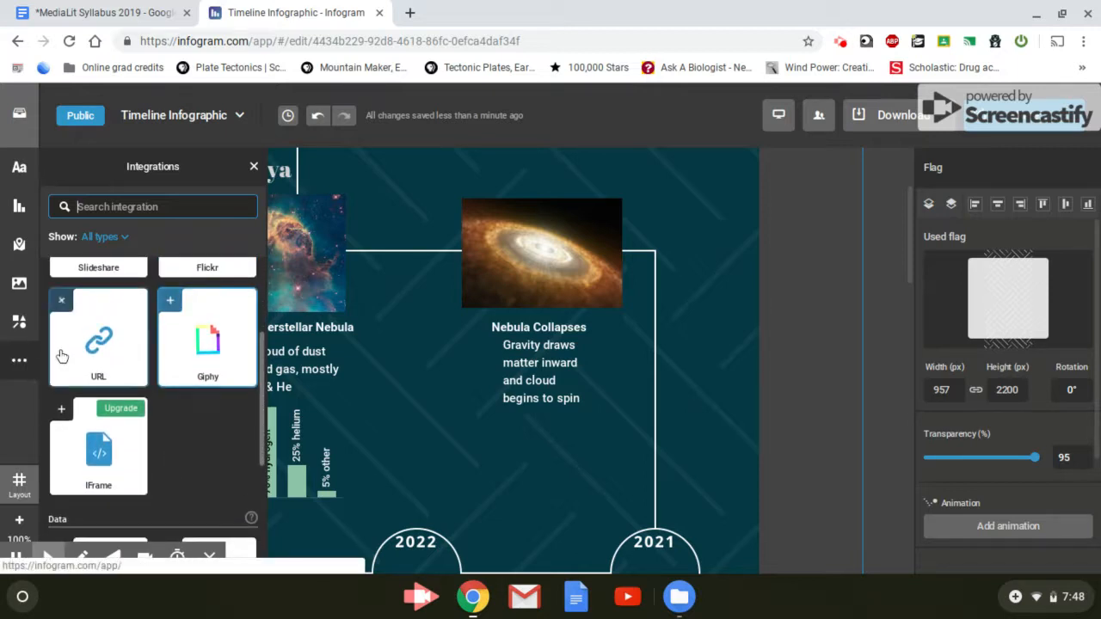
click(217, 351)
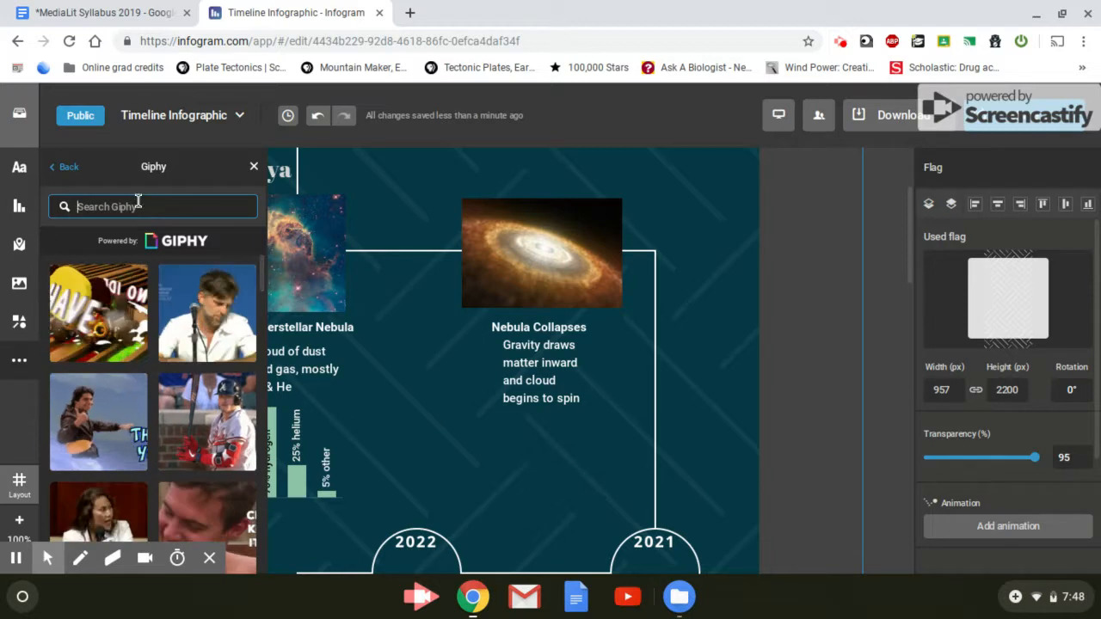
text(pl)
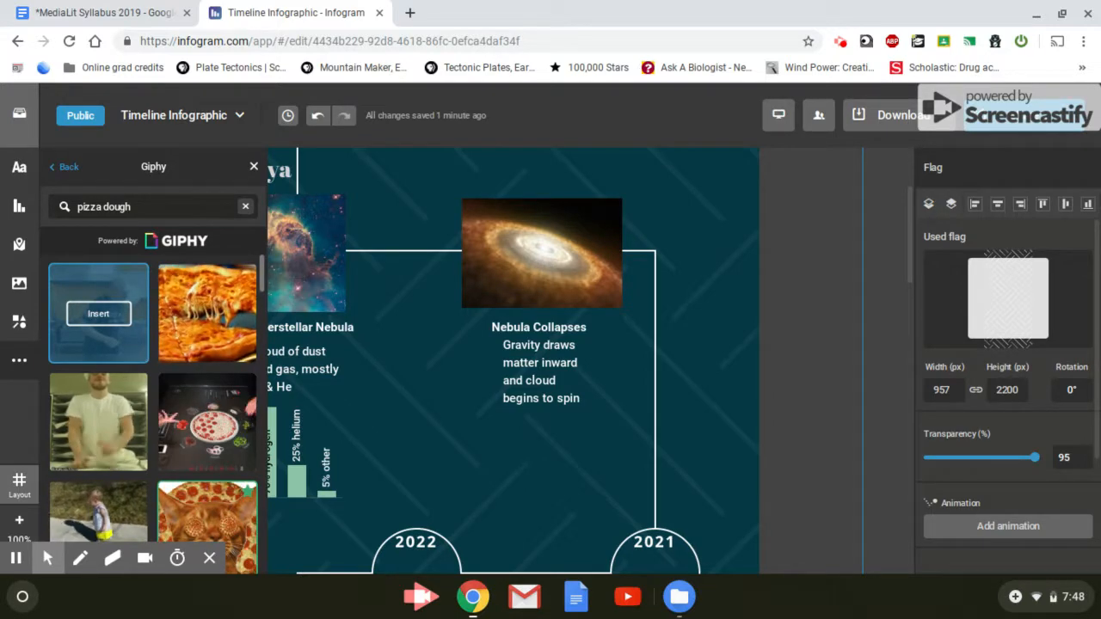
Step: Insert the first pizza dough GIF and fit it as a small thumbnail beside the Nebula Collapses description, over the vertical timeline line
click(98, 314)
click(536, 393)
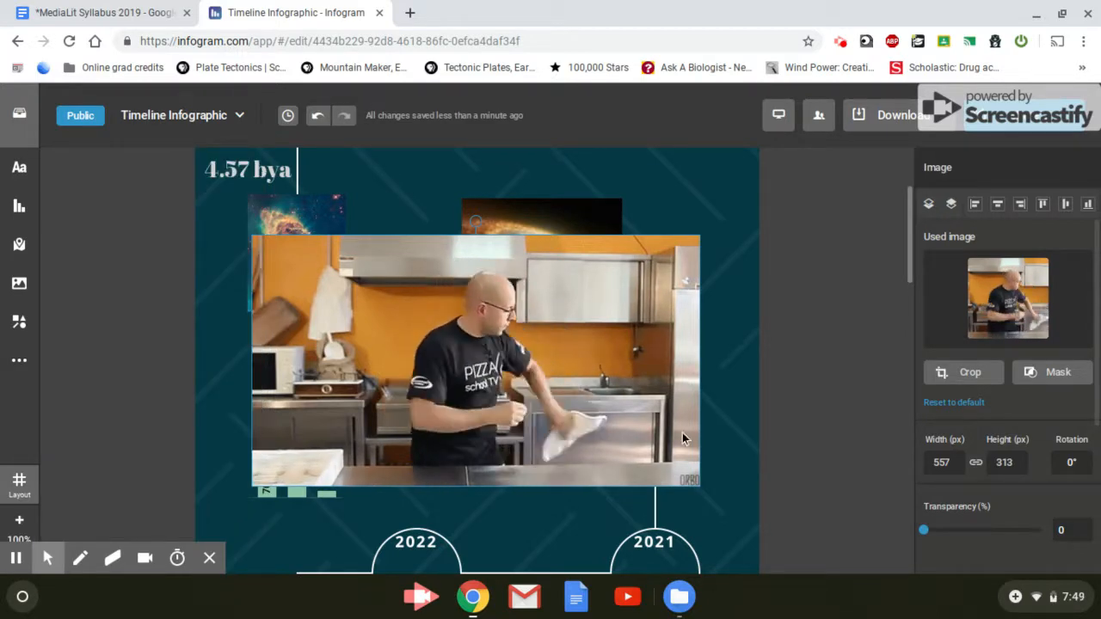
click(700, 487)
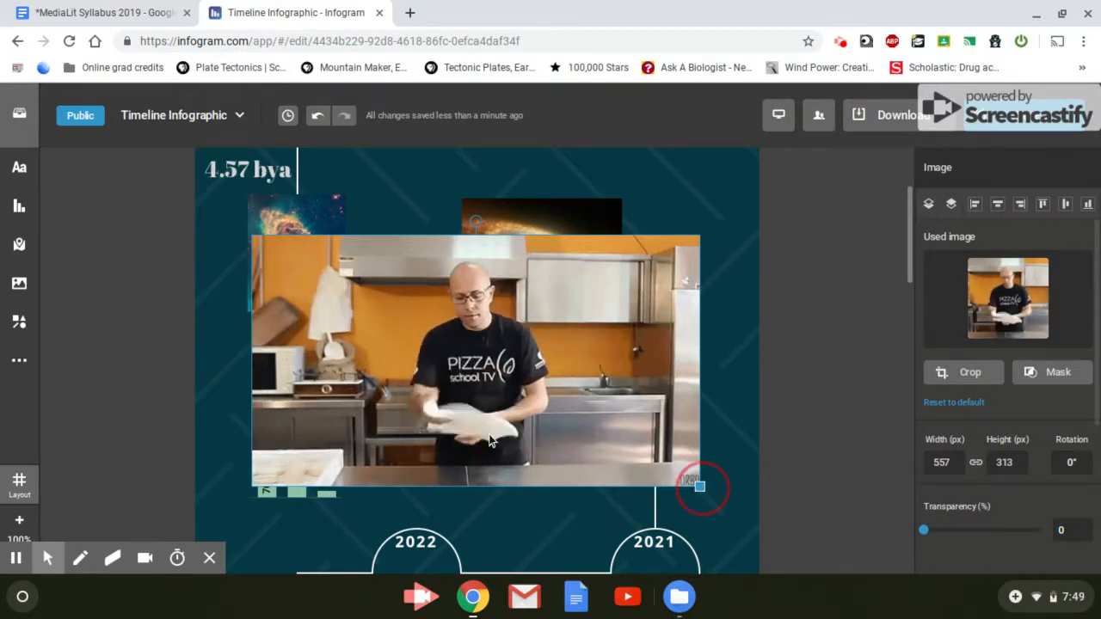
drag(700, 487, 694, 361)
click(732, 415)
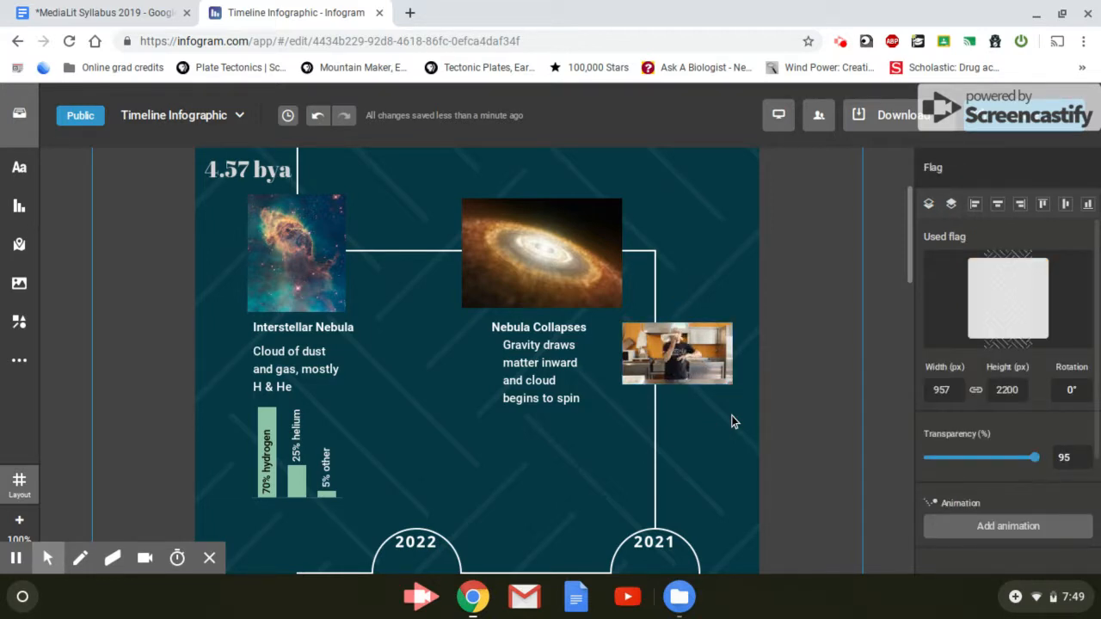
Step: Look over the finished nebula sections and the remaining placeholder entries and charts further down the timeline
scroll(731, 416, down, 3)
scroll(731, 416, up, 3)
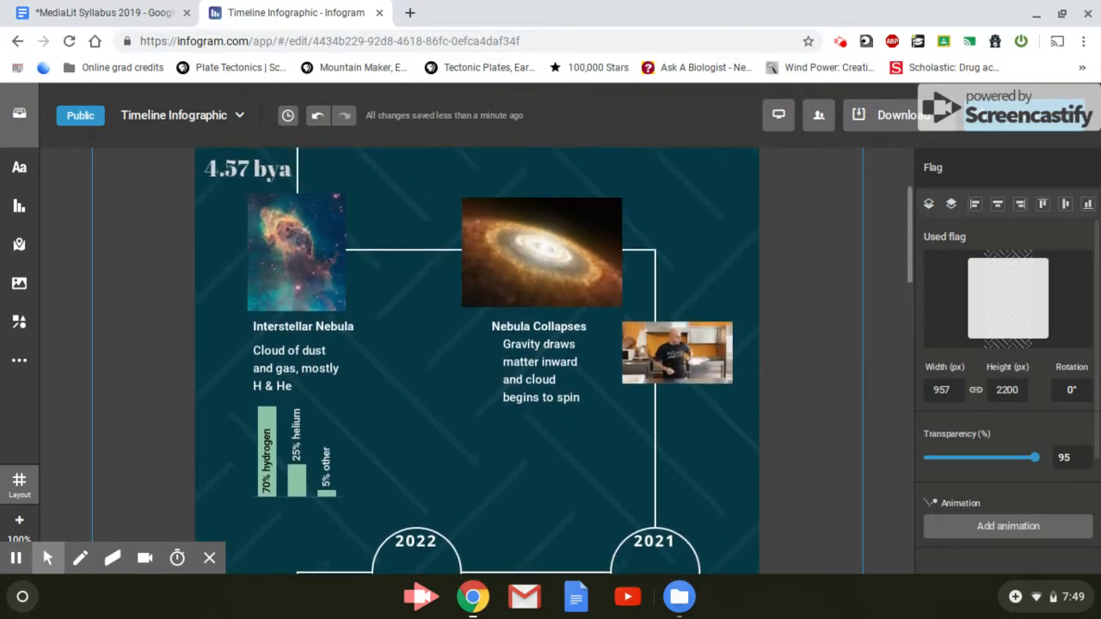
scroll(731, 415, down, 1)
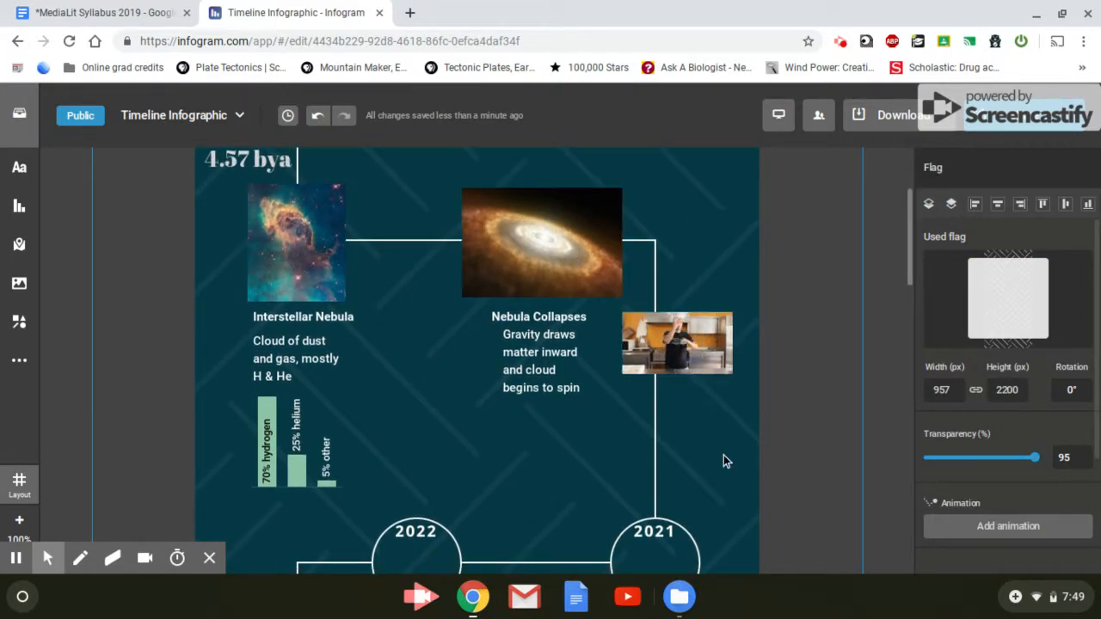
scroll(723, 456, down, 3)
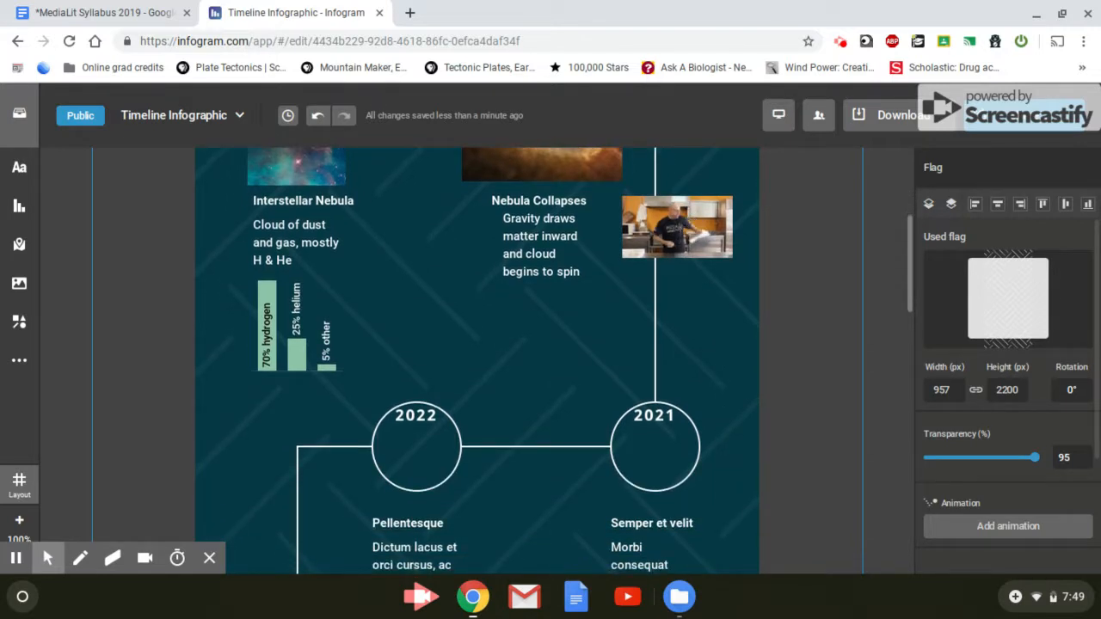
scroll(482, 360, up, 2)
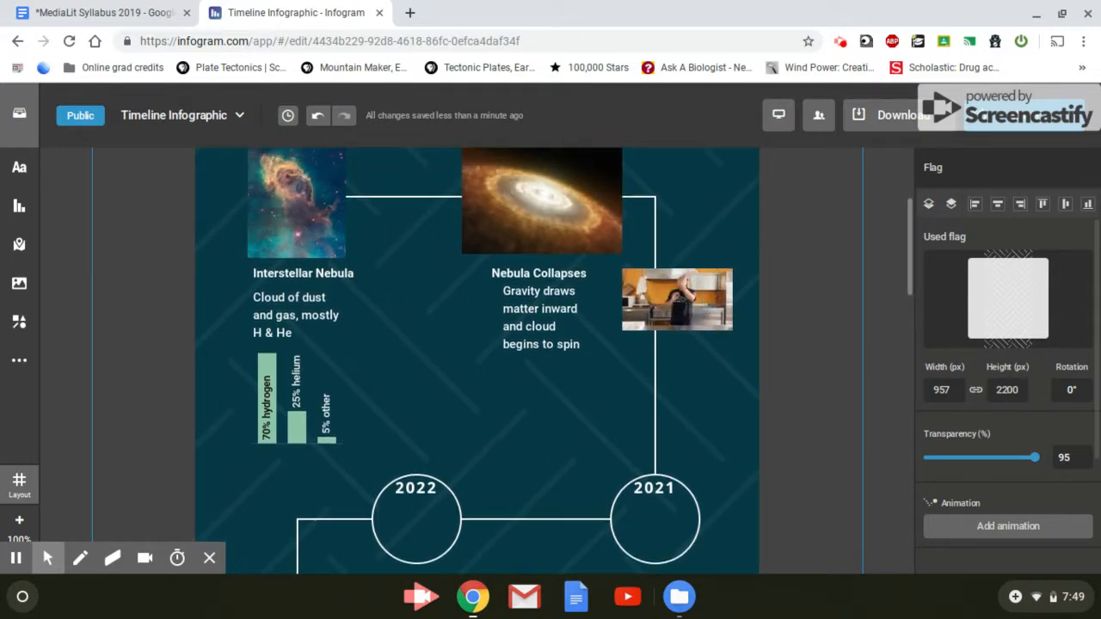
scroll(584, 251, up, 1)
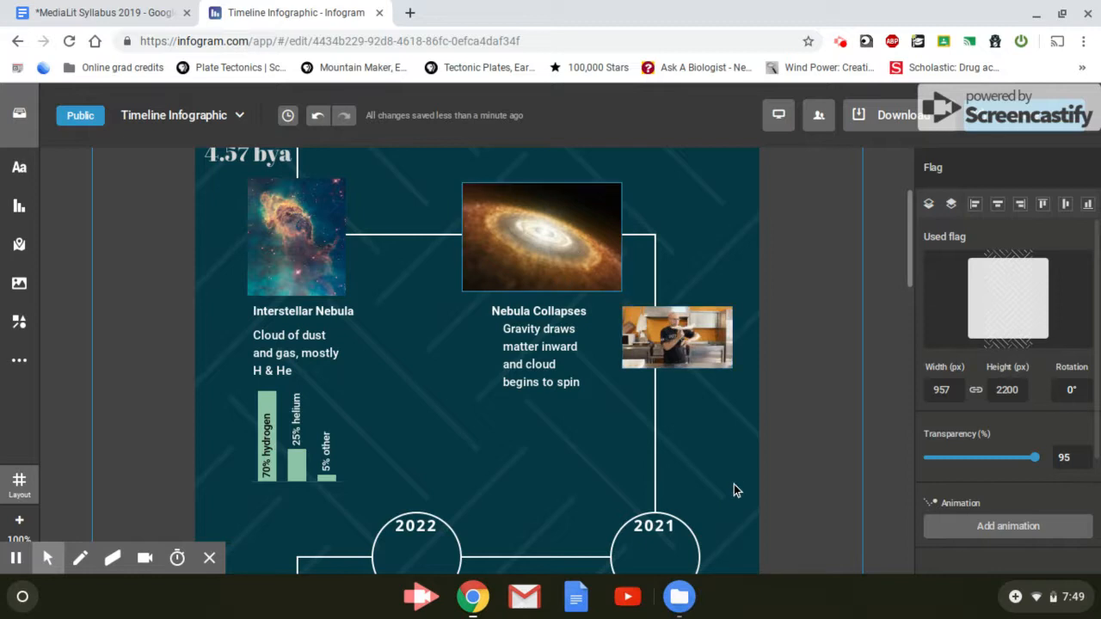
scroll(734, 490, down, 3)
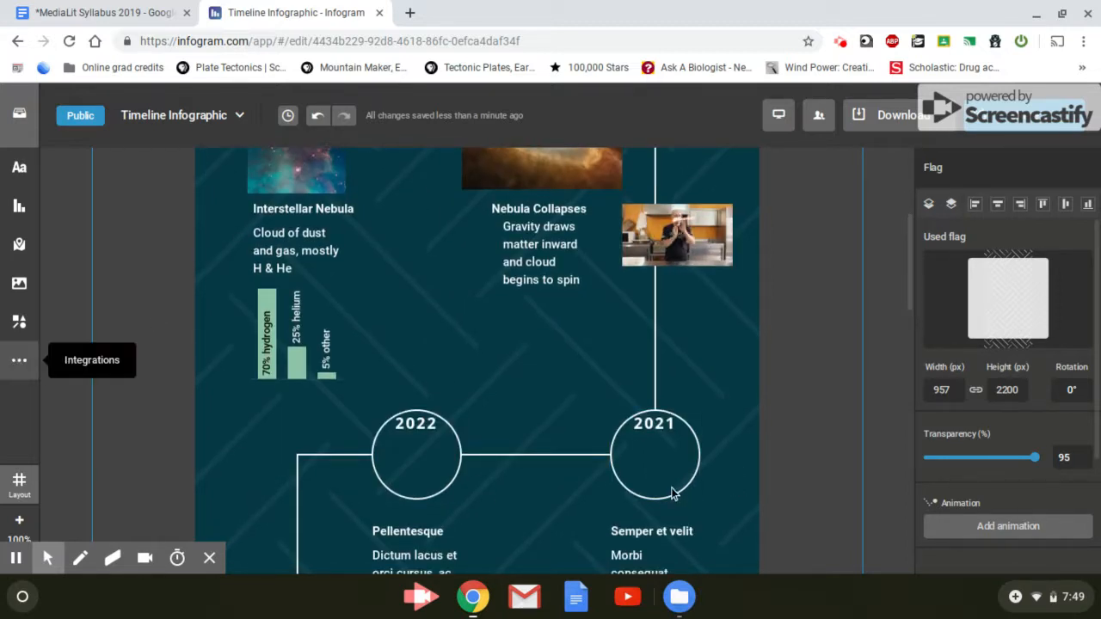
scroll(702, 454, down, 8)
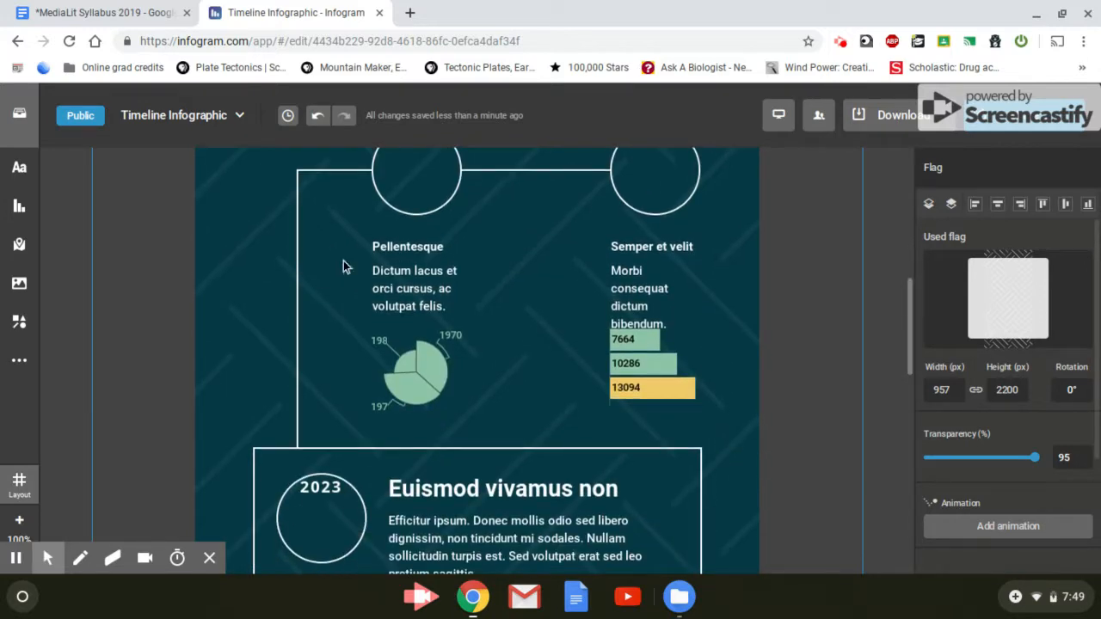
scroll(723, 428, down, 2)
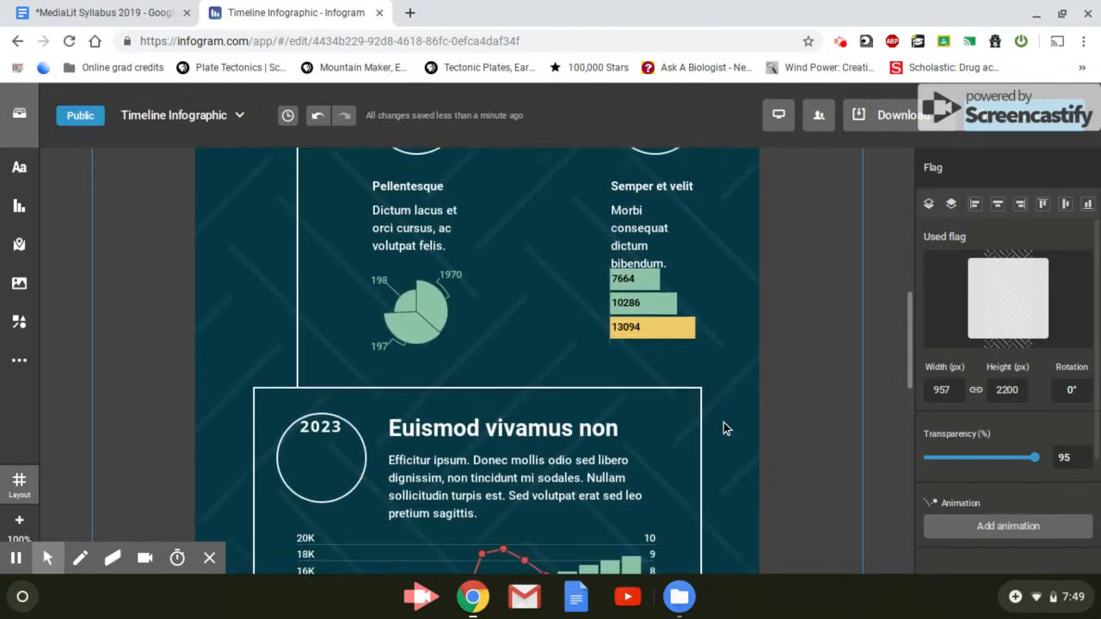
scroll(723, 428, up, 5)
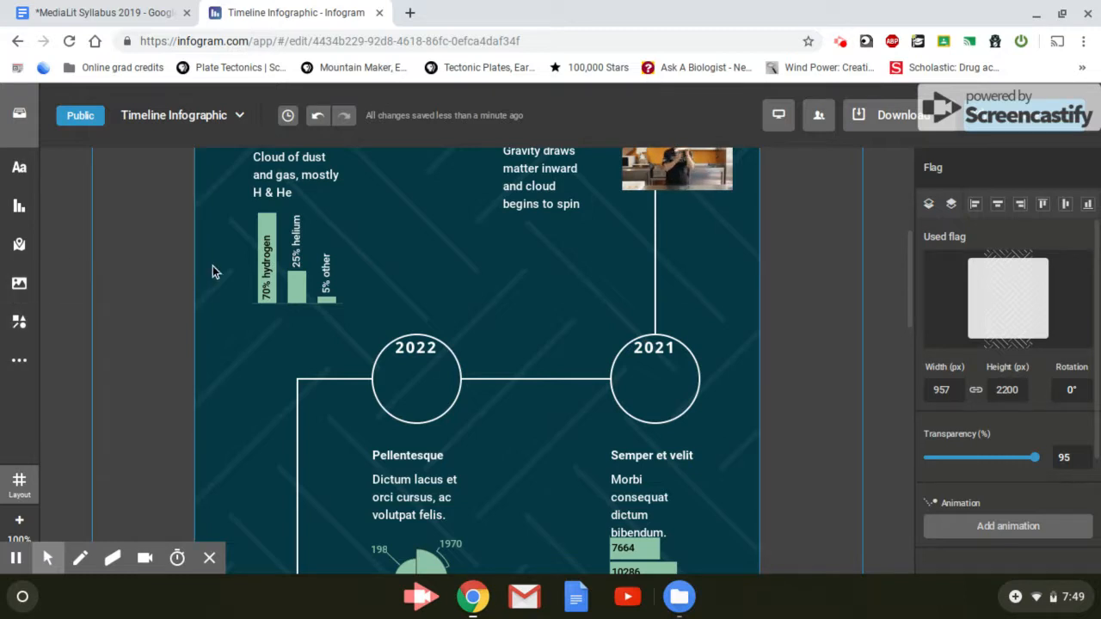
Step: Upload the image file "sun forms.jpg" from Downloads to the image library
click(20, 285)
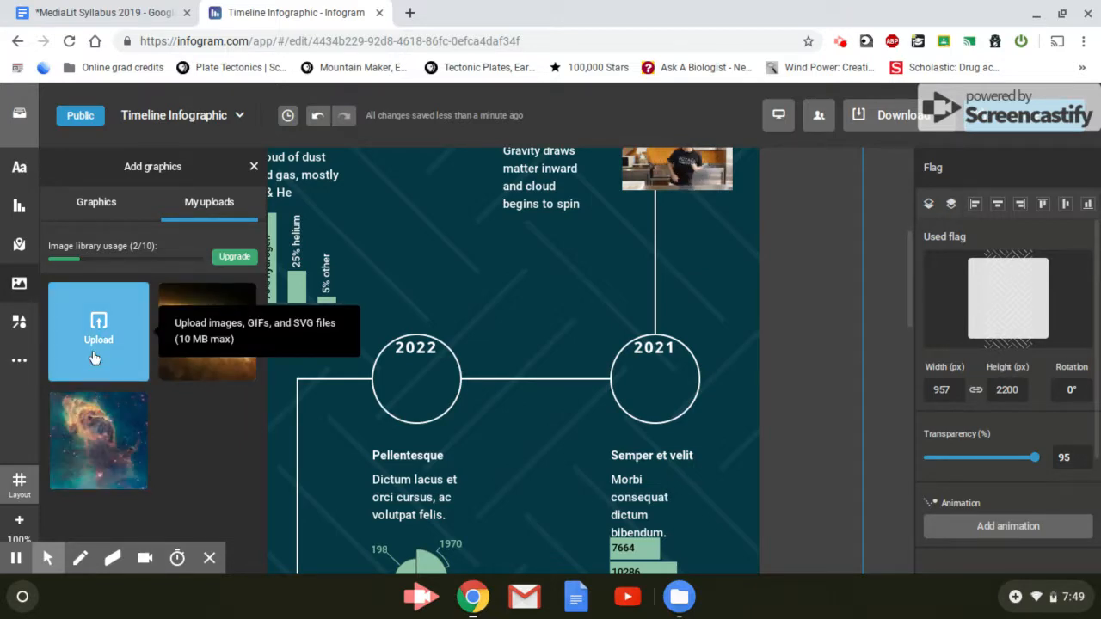
click(95, 358)
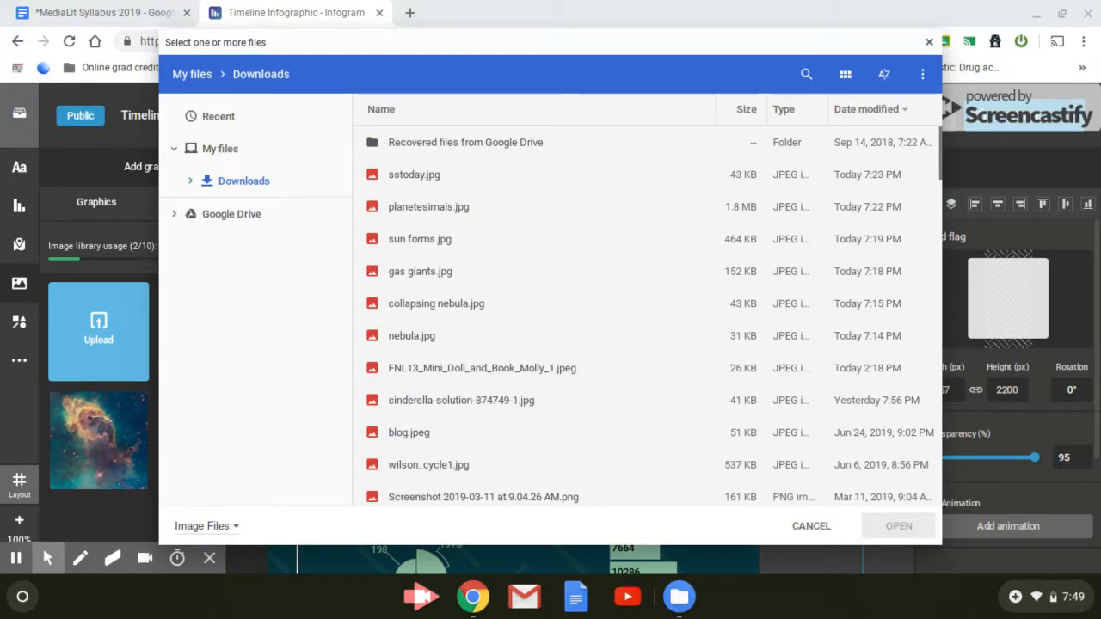
click(408, 238)
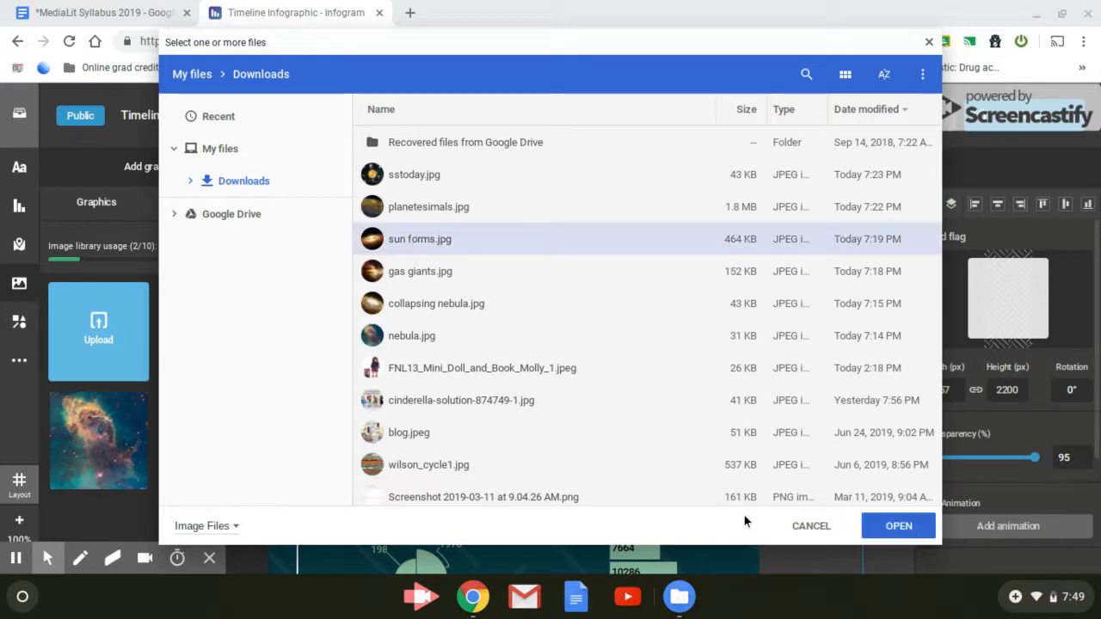
click(895, 527)
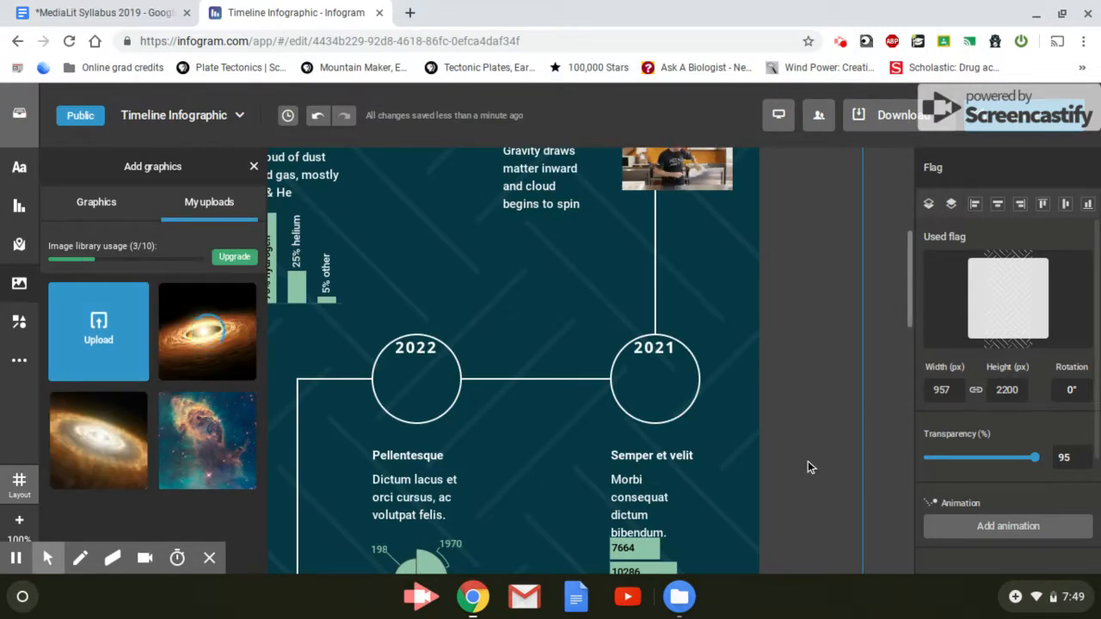
Step: Insert the uploaded sun image, shrink it to about 216 by 127 px, and place it over the 2021 circle
mouse_move(226, 357)
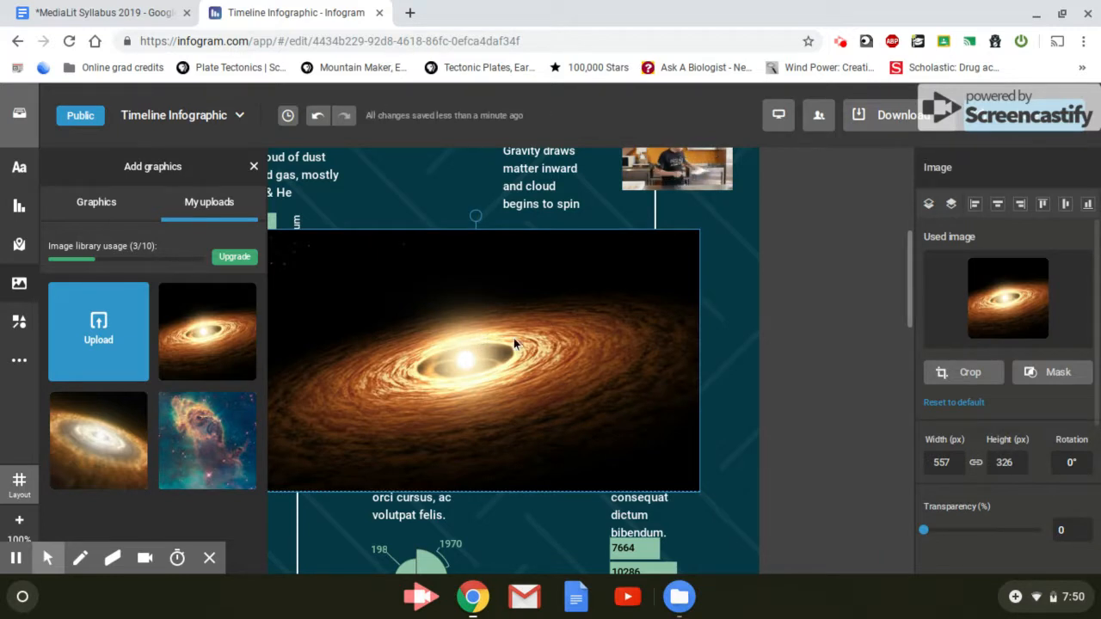
click(513, 342)
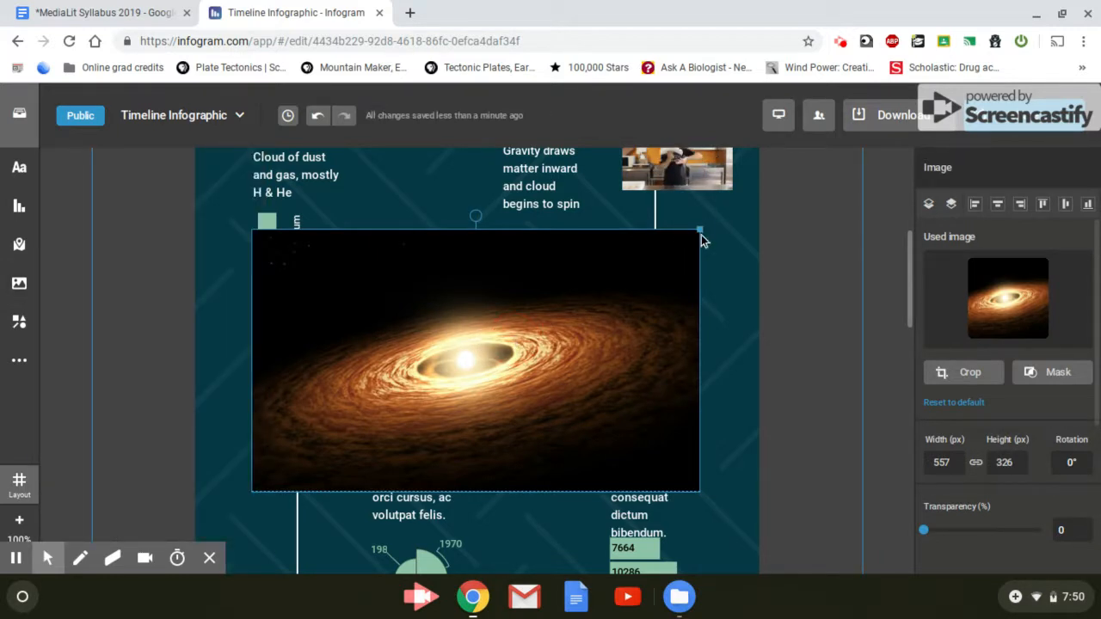
drag(701, 230, 425, 391)
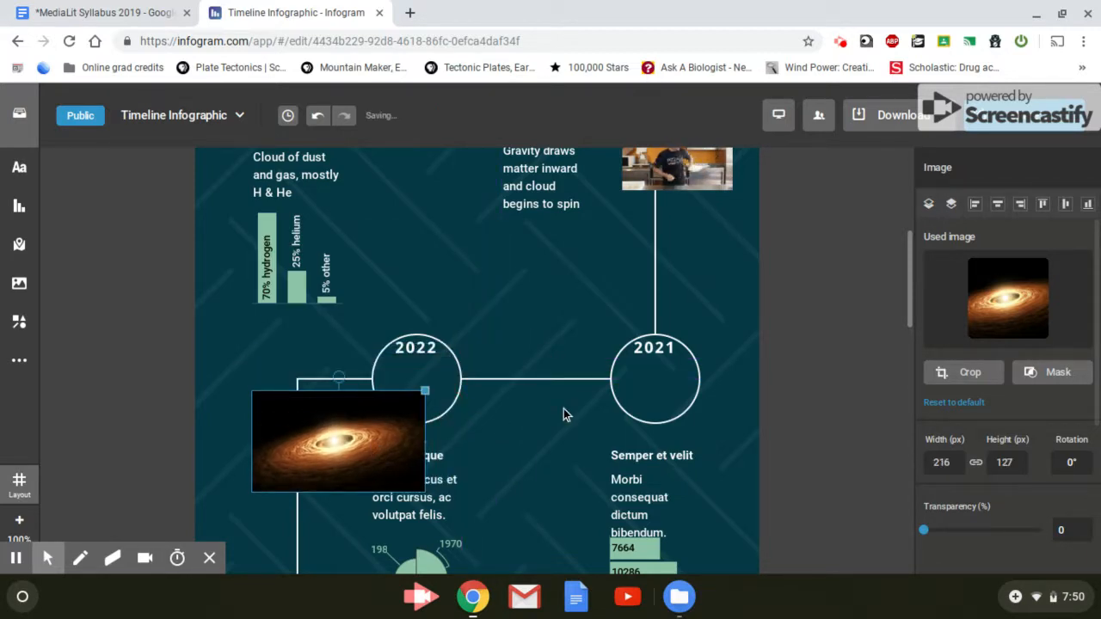
drag(369, 454, 677, 383)
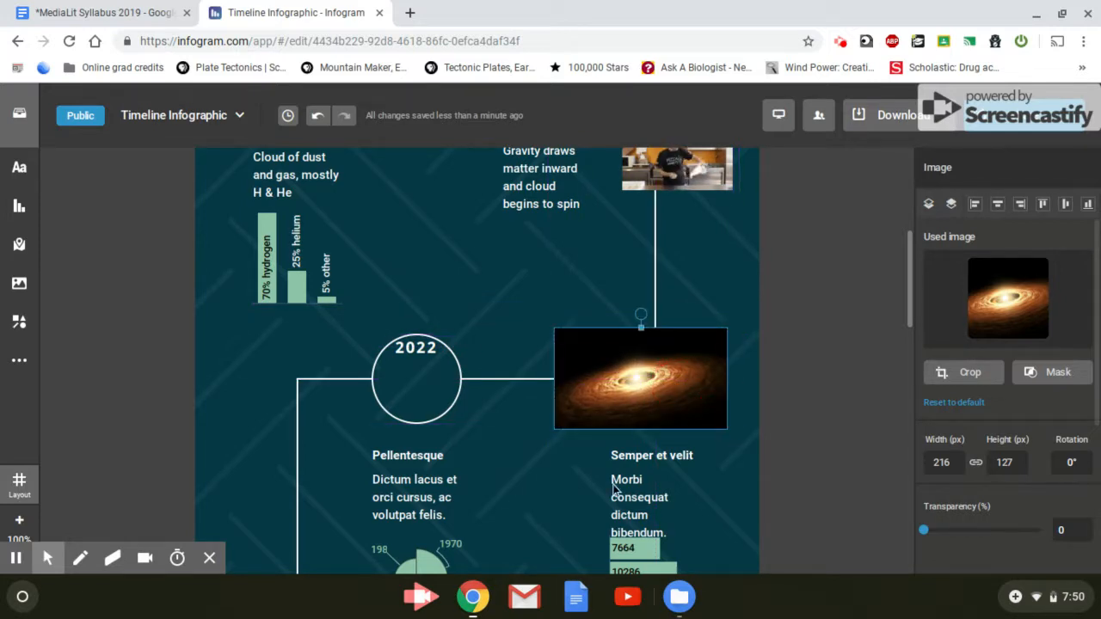
Step: Replace the "Semper et velit" heading with "Sun Forms!"
double_click(638, 464)
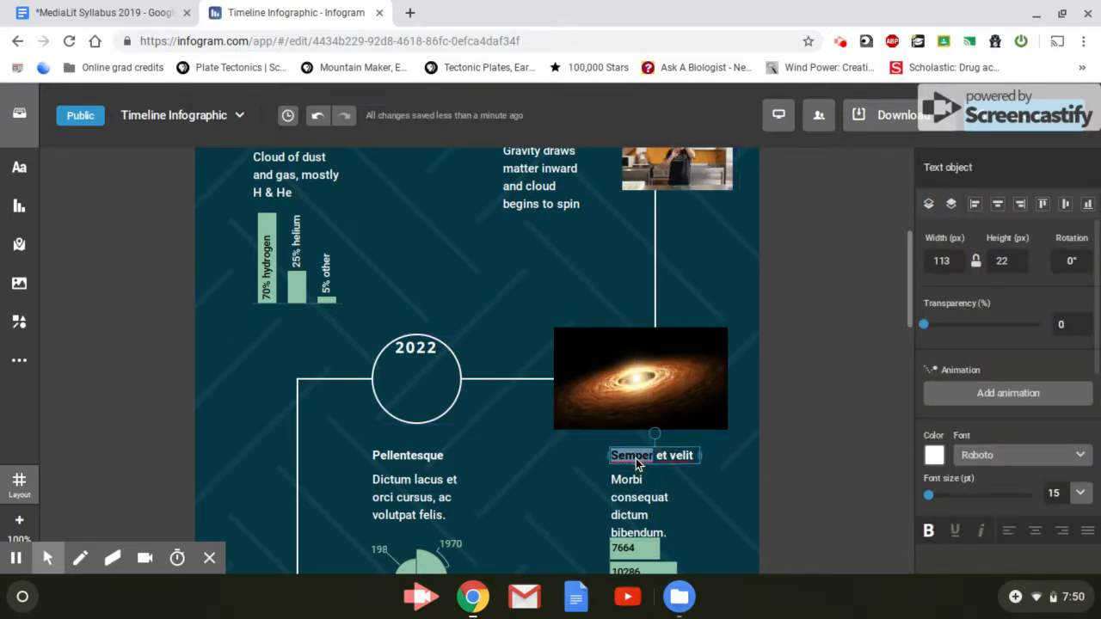
key(BackSpace)
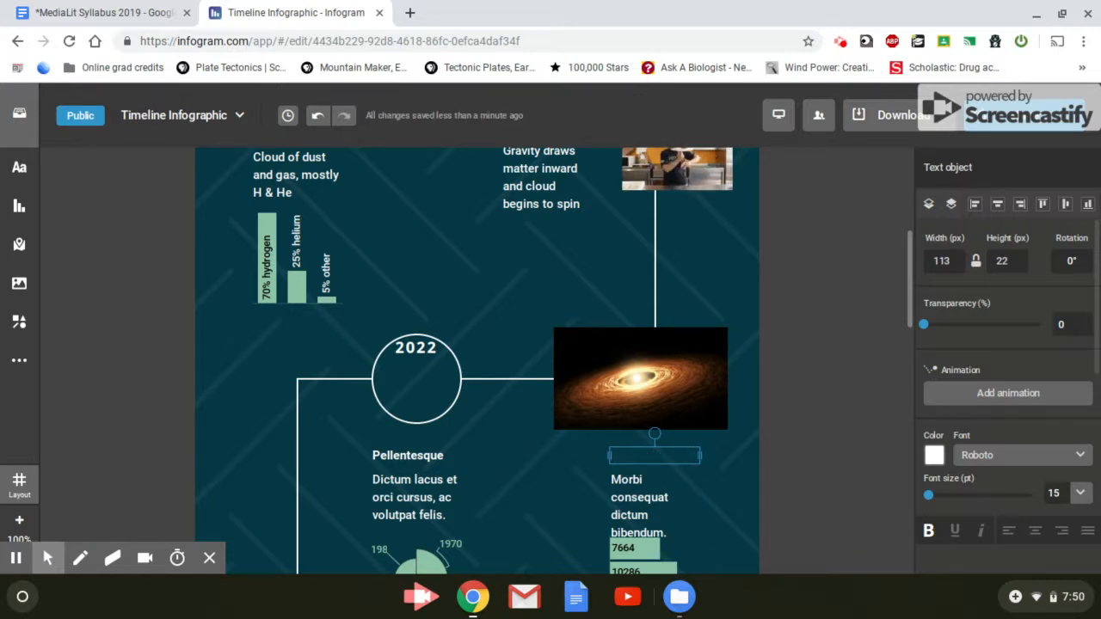
text(Sun For)
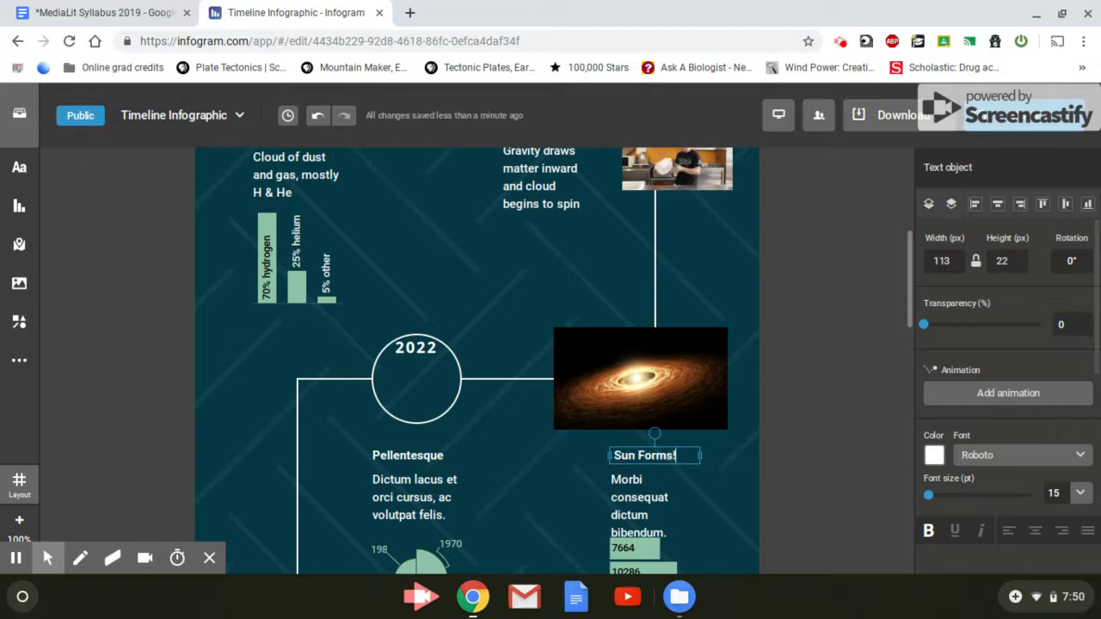
text(ms!)
Step: Replace the placeholder description under Sun Forms! with "Temps and pressure increase high enough for nuclear fusion to being"
click(629, 512)
double_click(629, 514)
scroll(626, 503, down, 1)
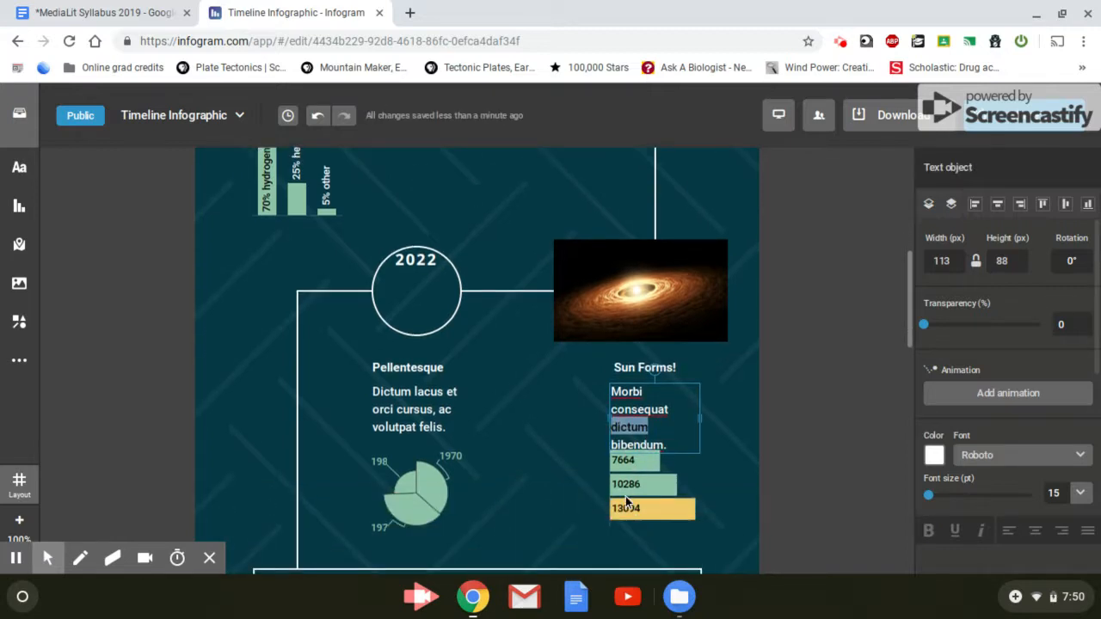
click(651, 421)
double_click(649, 418)
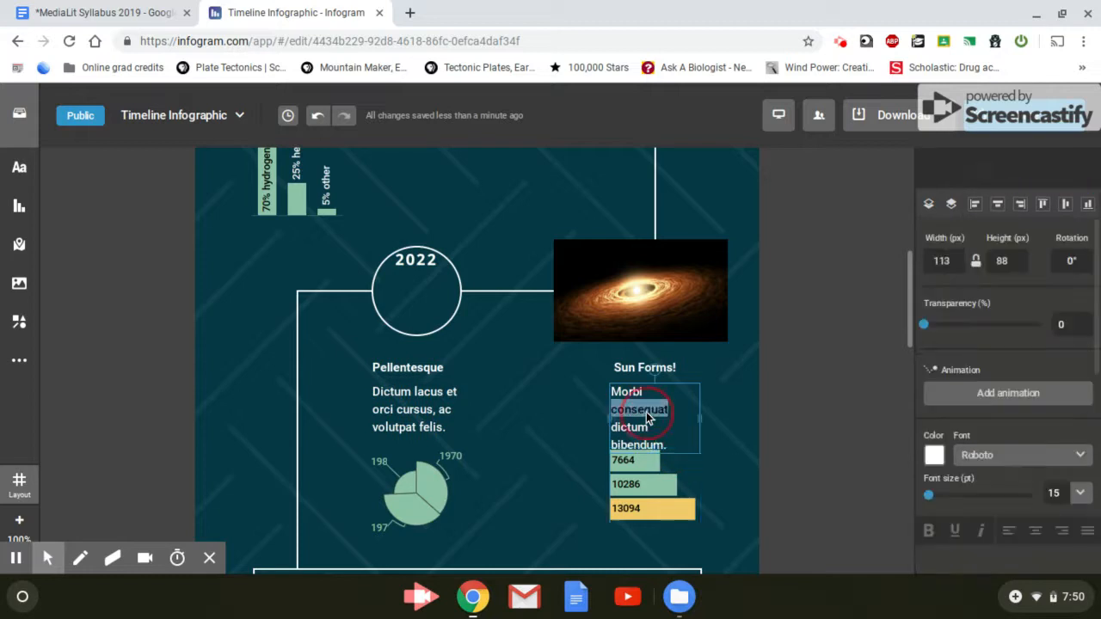
triple_click(634, 396)
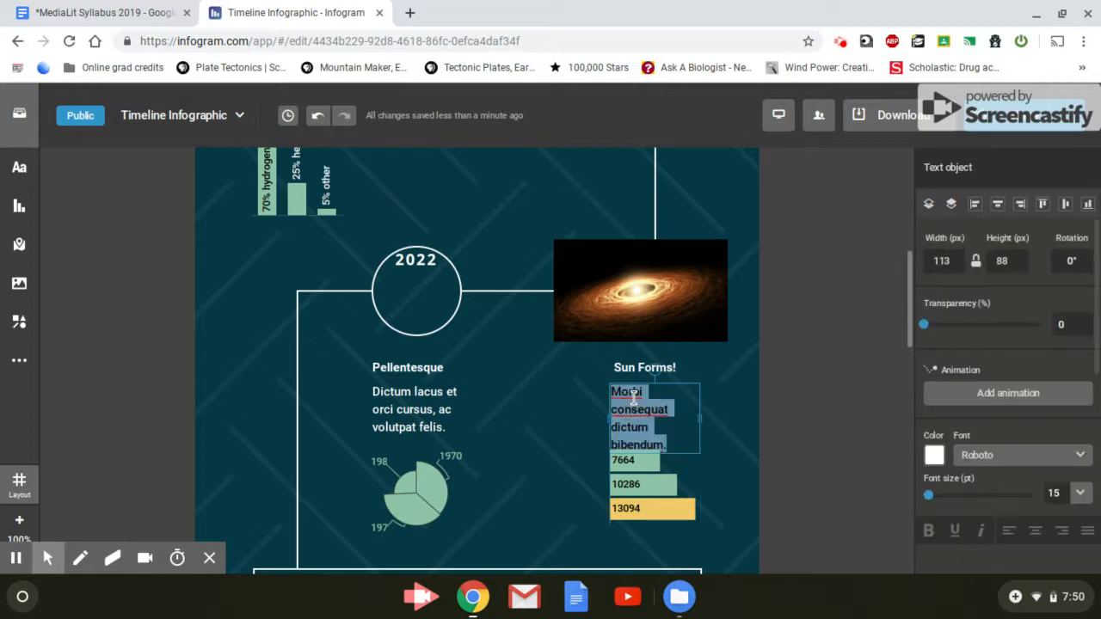
text(Temp)
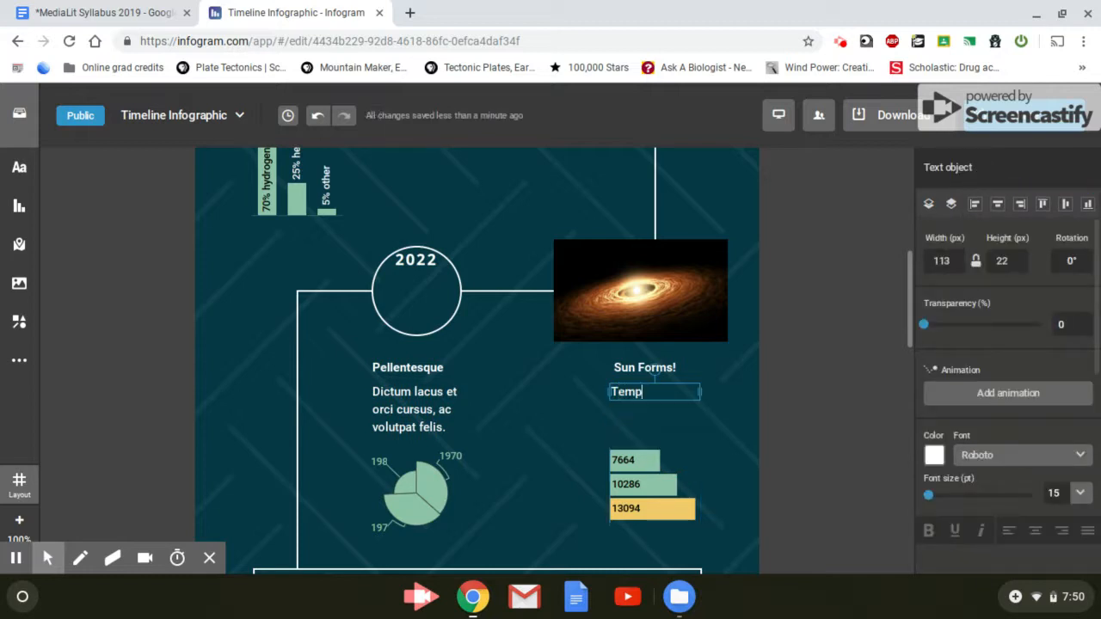
text(s and presure)
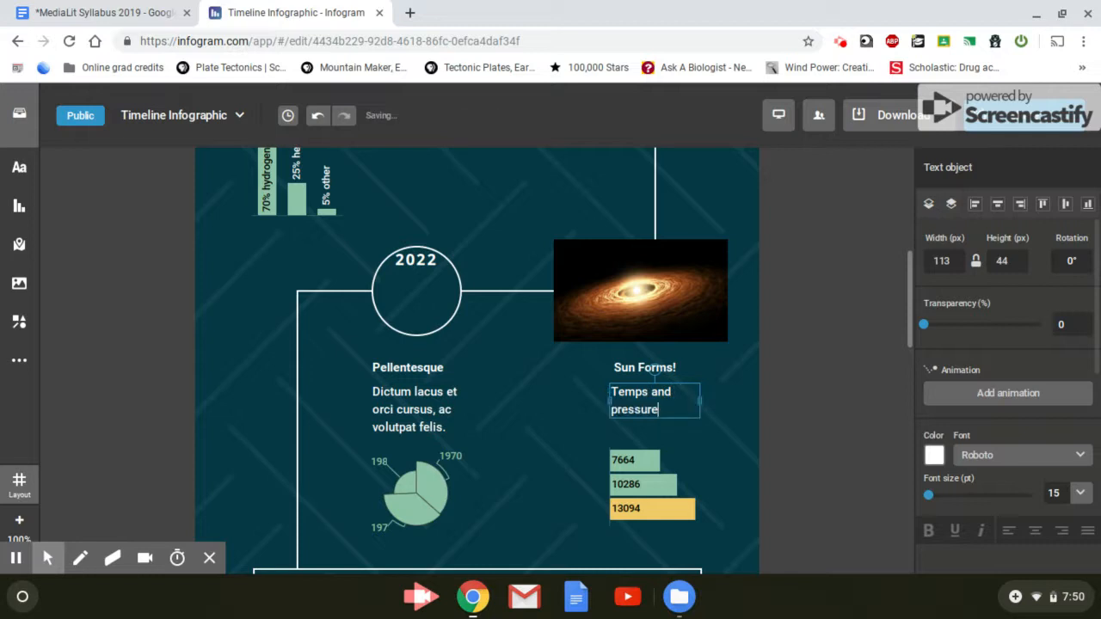
text( increa)
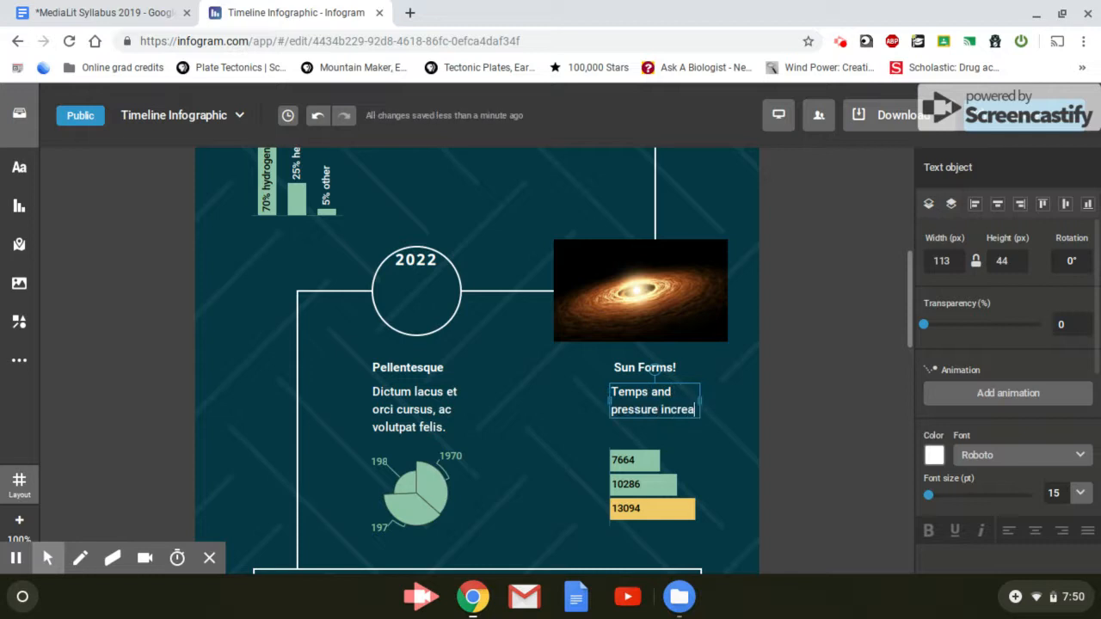
text(se hig)
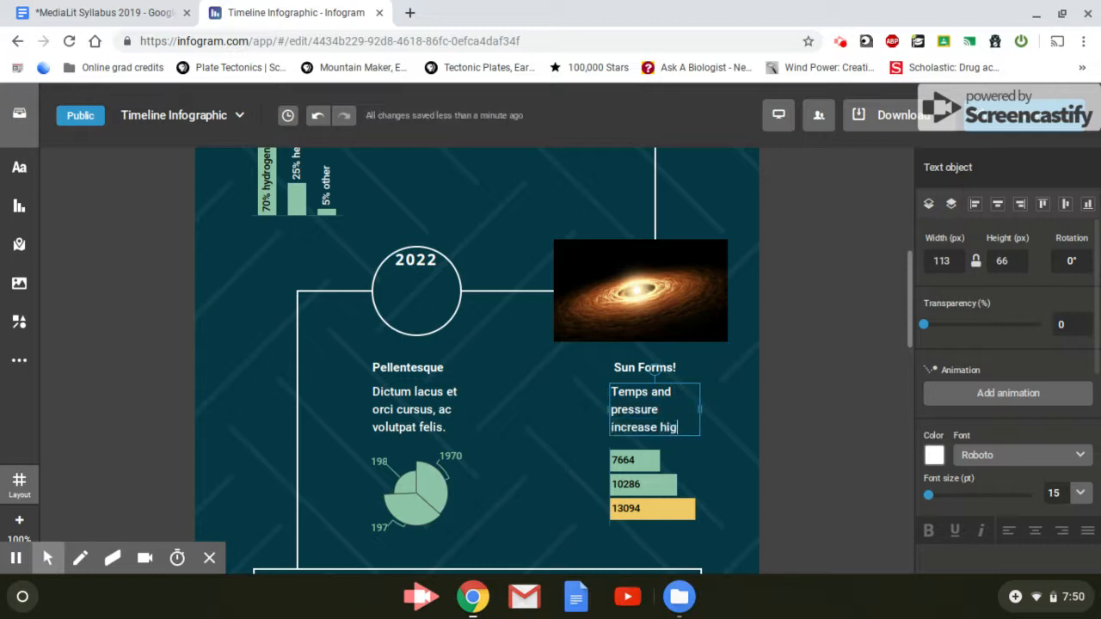
text(h enough for )
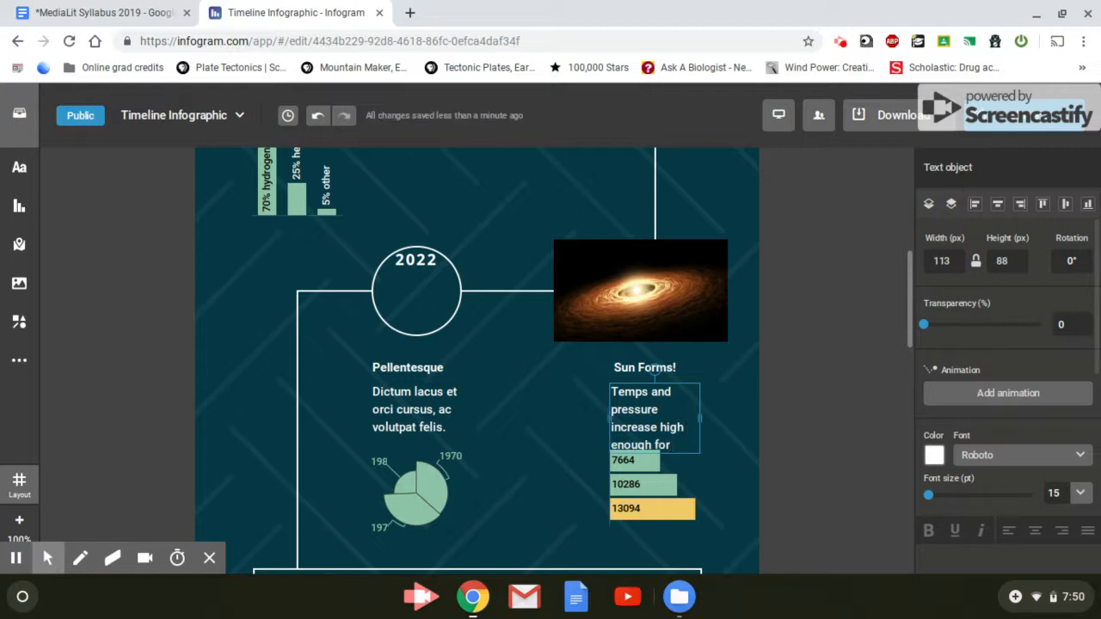
text(nuclear fusion)
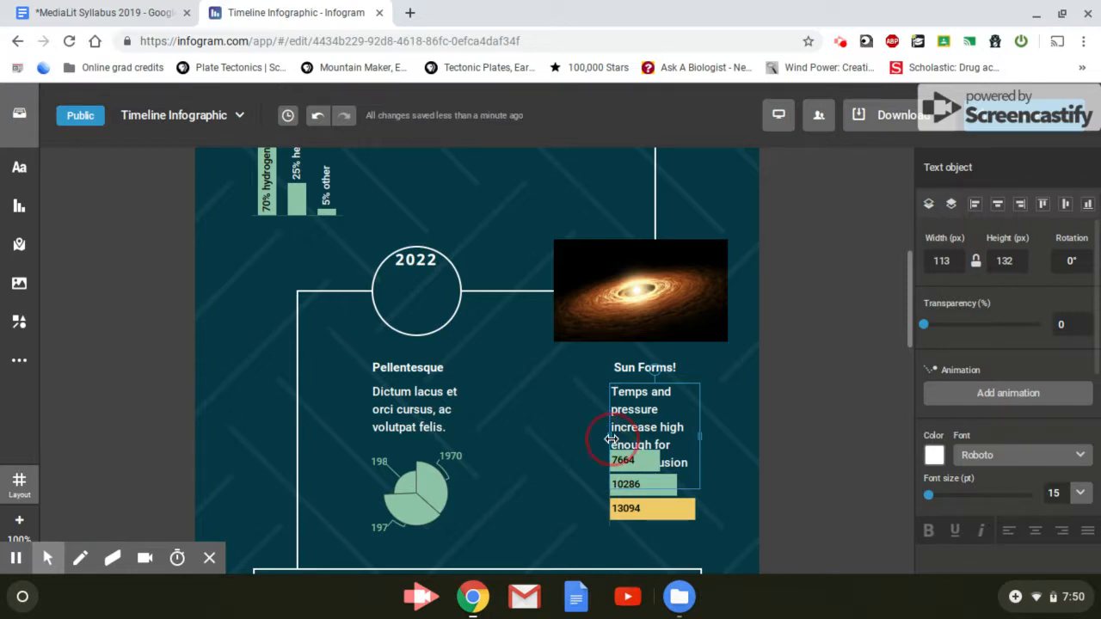
Step: Widen the Sun Forms! description box to about 179 px on both sides and correct its last word to "begin"
drag(611, 439, 577, 436)
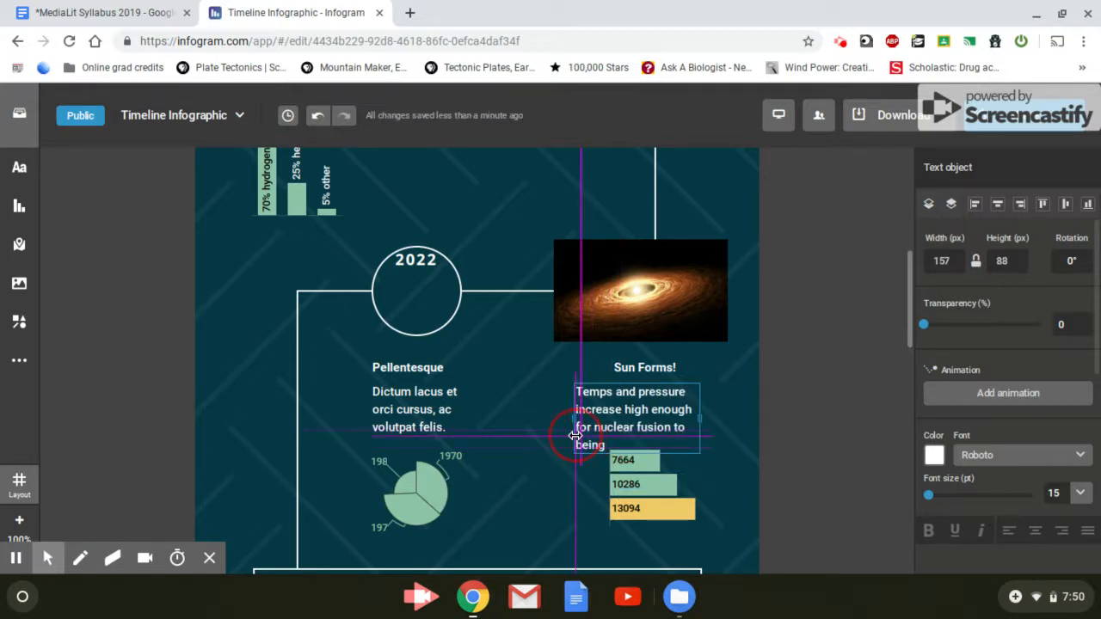
drag(701, 421, 717, 418)
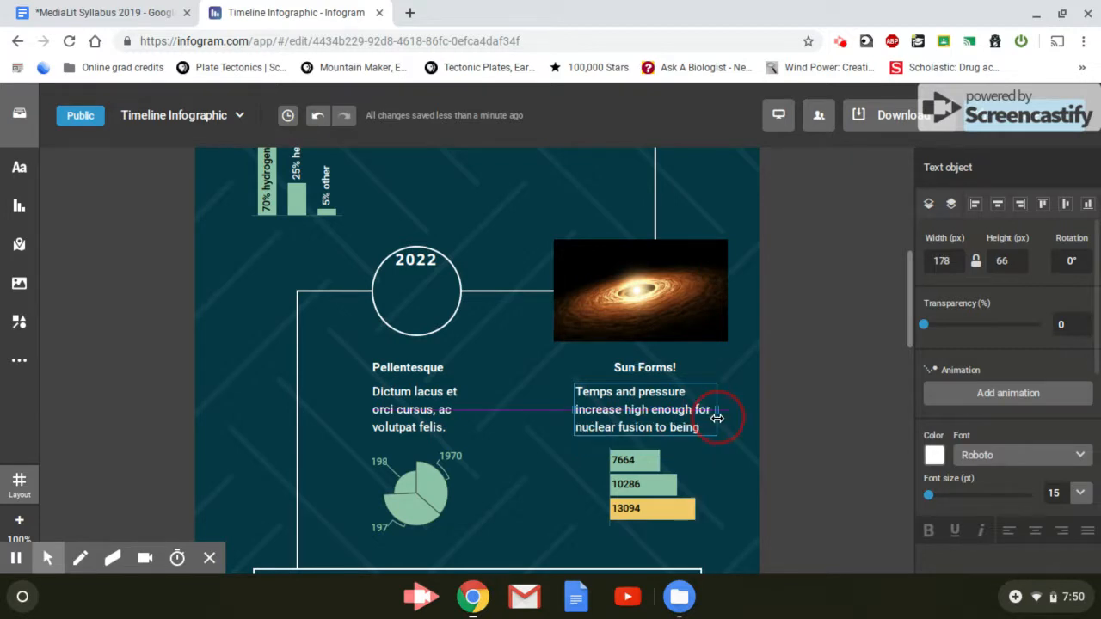
key(BackSpace)
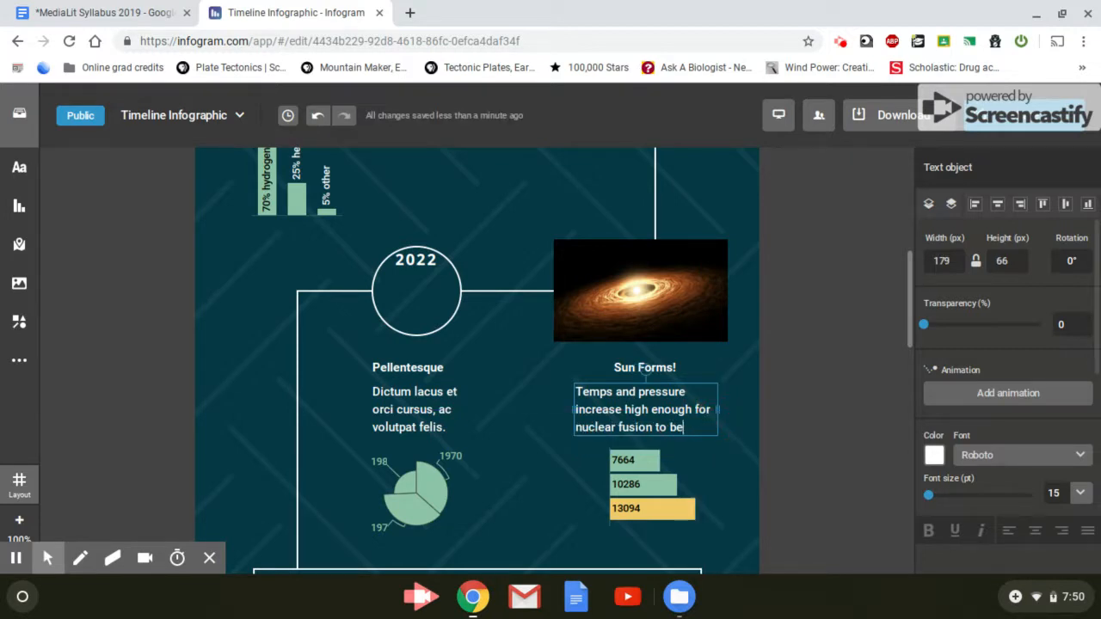
click(588, 486)
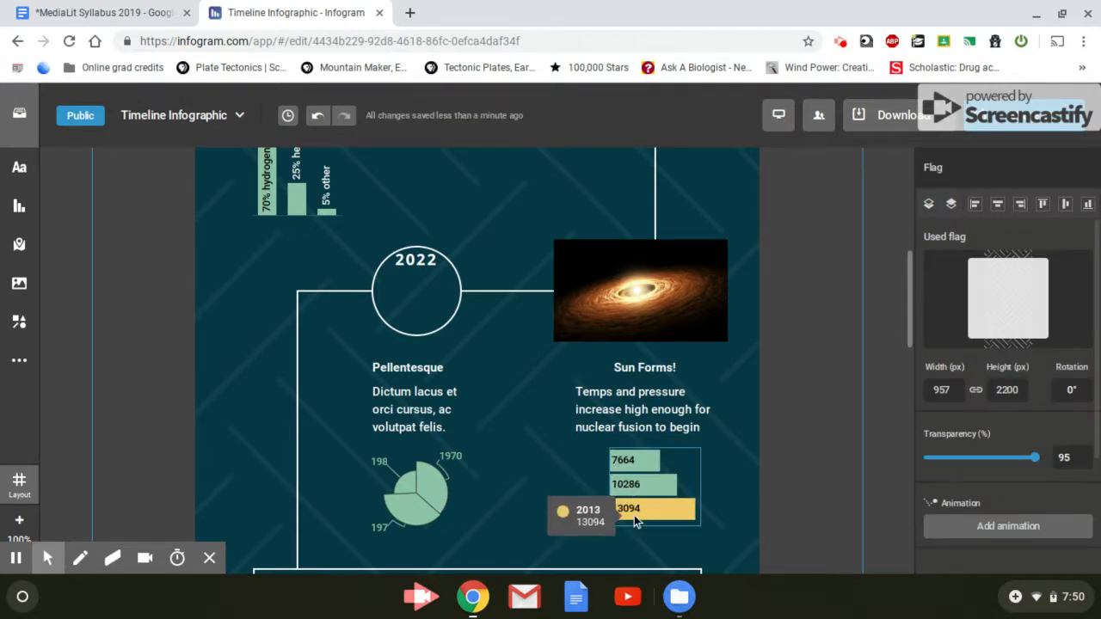
Step: Select the pie chart under Pellentesque and examine it along with the other placeholder charts around the 2022 and 2023 entries
click(428, 477)
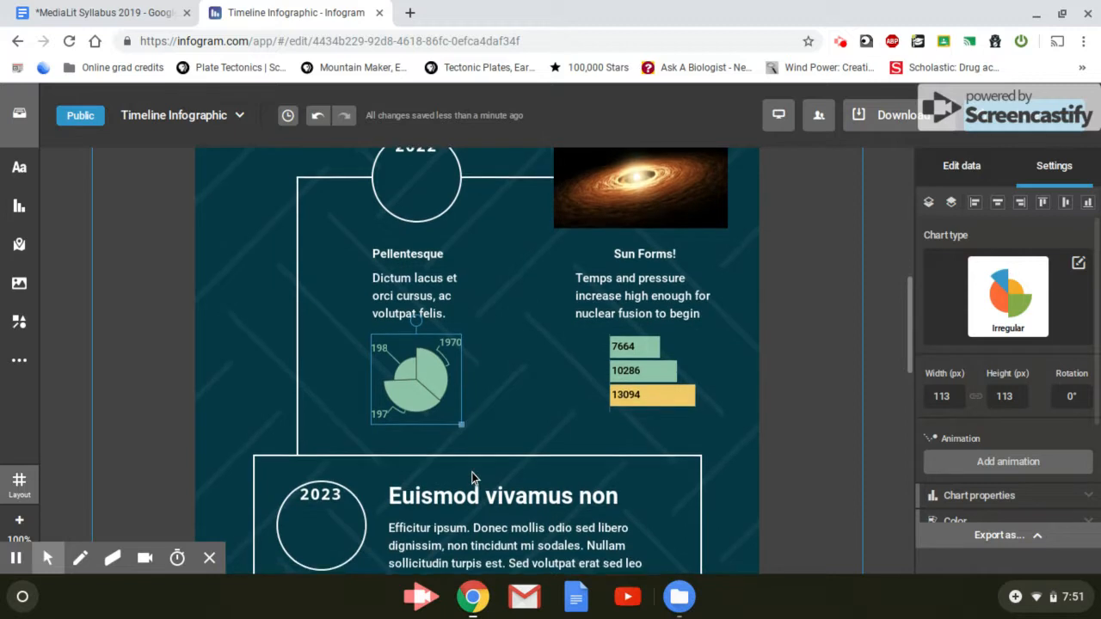
scroll(471, 480, up, 3)
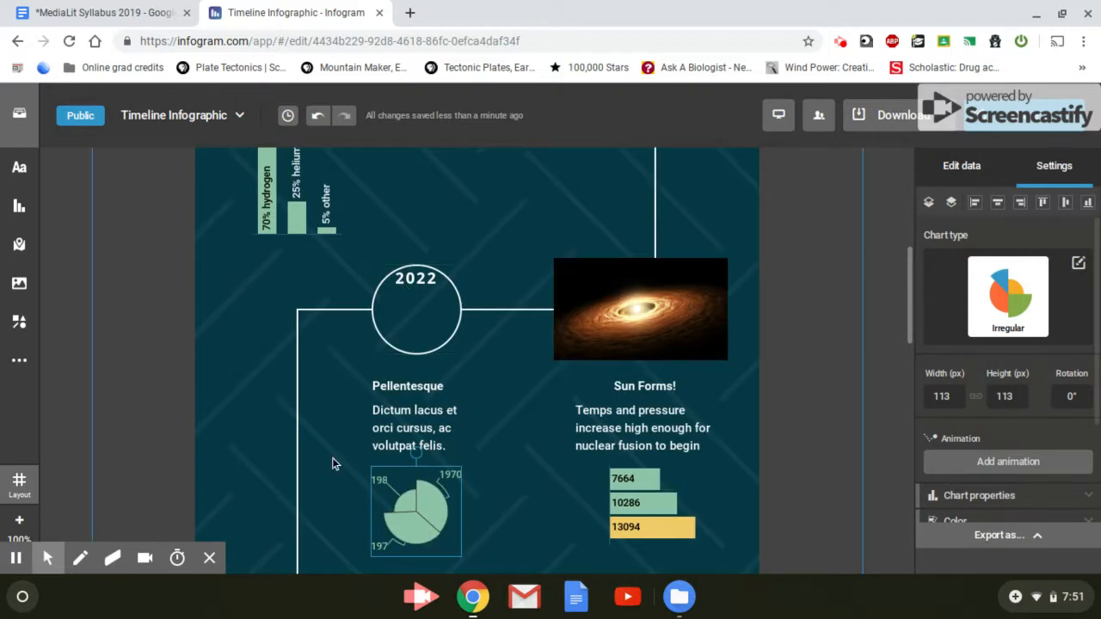
scroll(363, 545, down, 2)
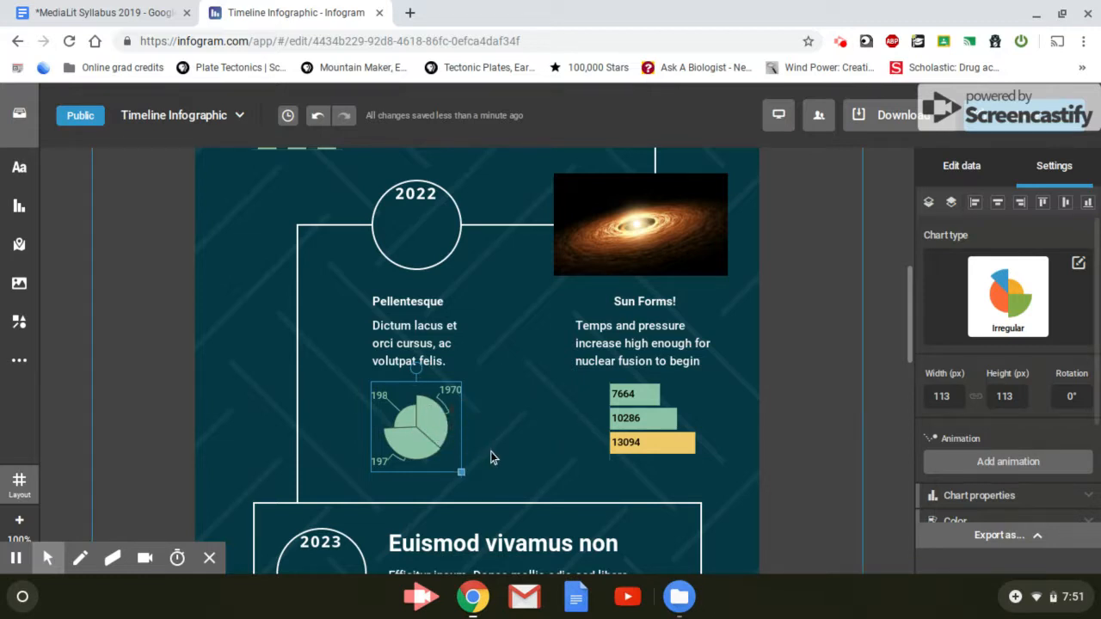
scroll(490, 455, down, 2)
scroll(490, 456, up, 3)
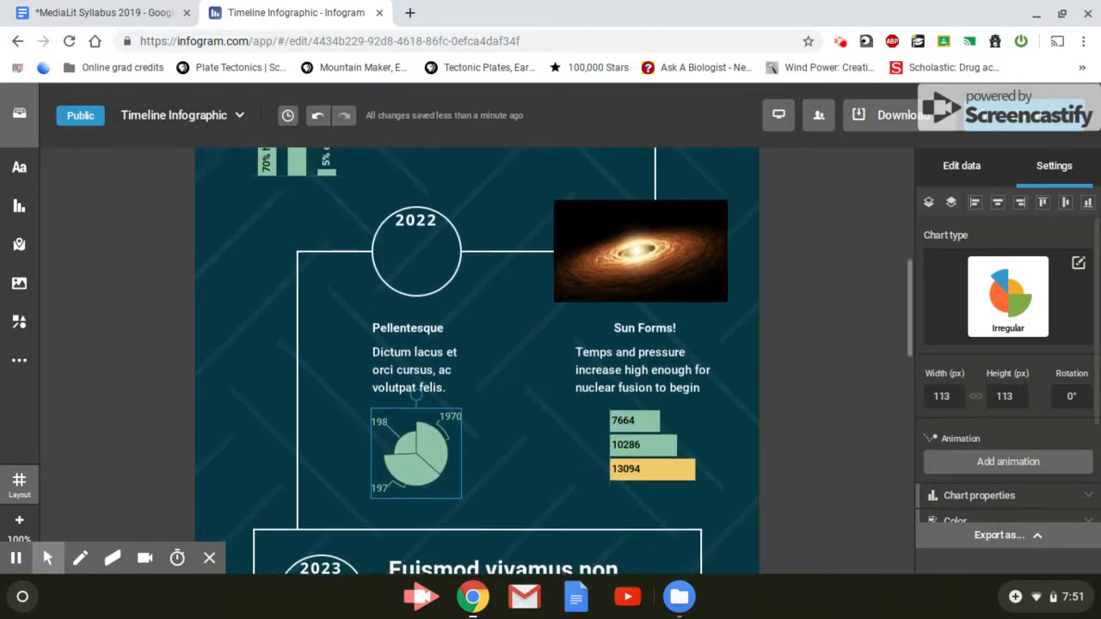
scroll(490, 452, up, 2)
scroll(411, 350, down, 3)
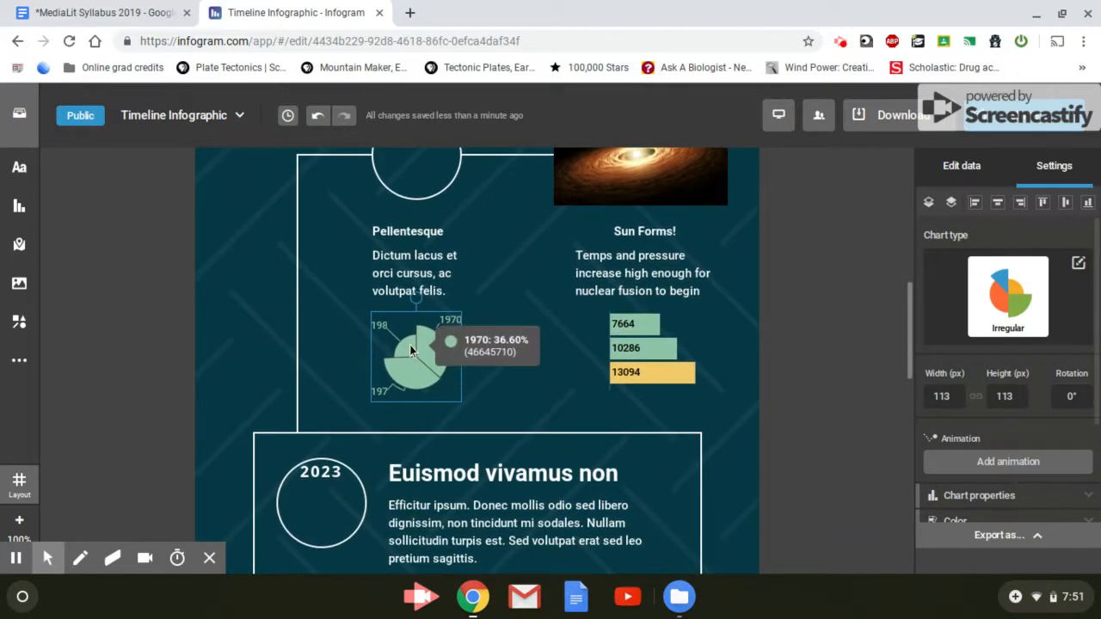
scroll(423, 371, down, 5)
scroll(422, 371, up, 5)
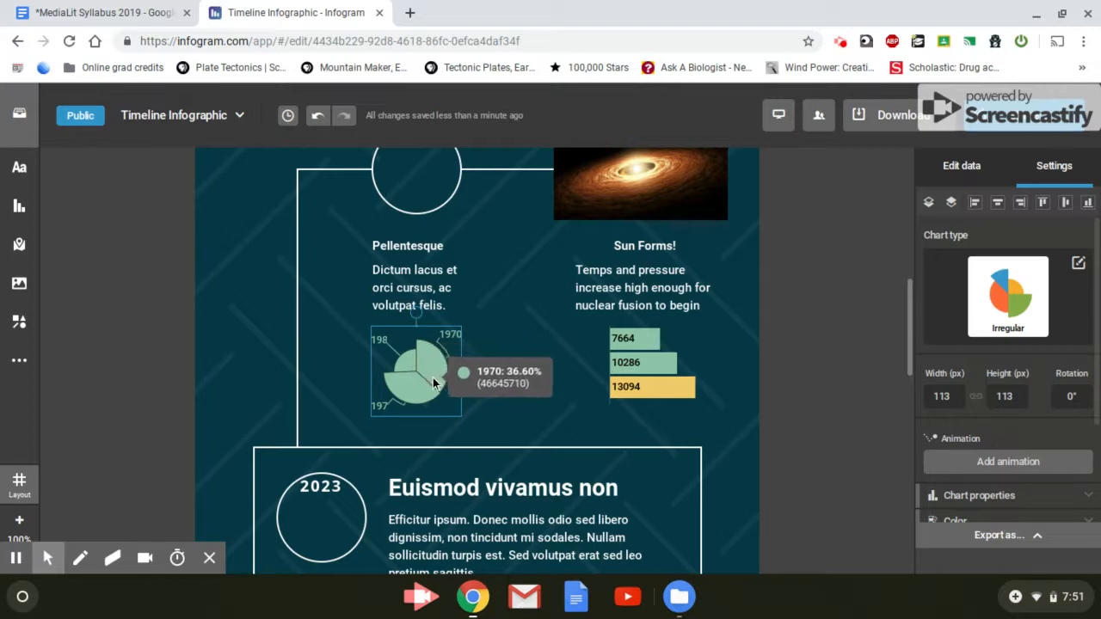
scroll(454, 385, down, 3)
scroll(454, 384, up, 5)
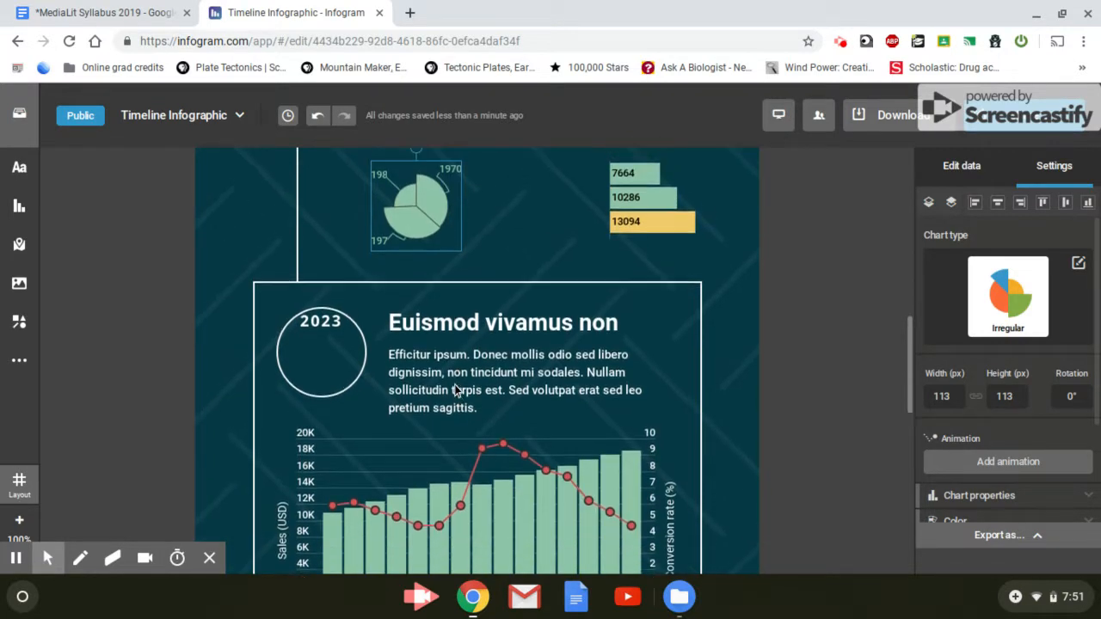